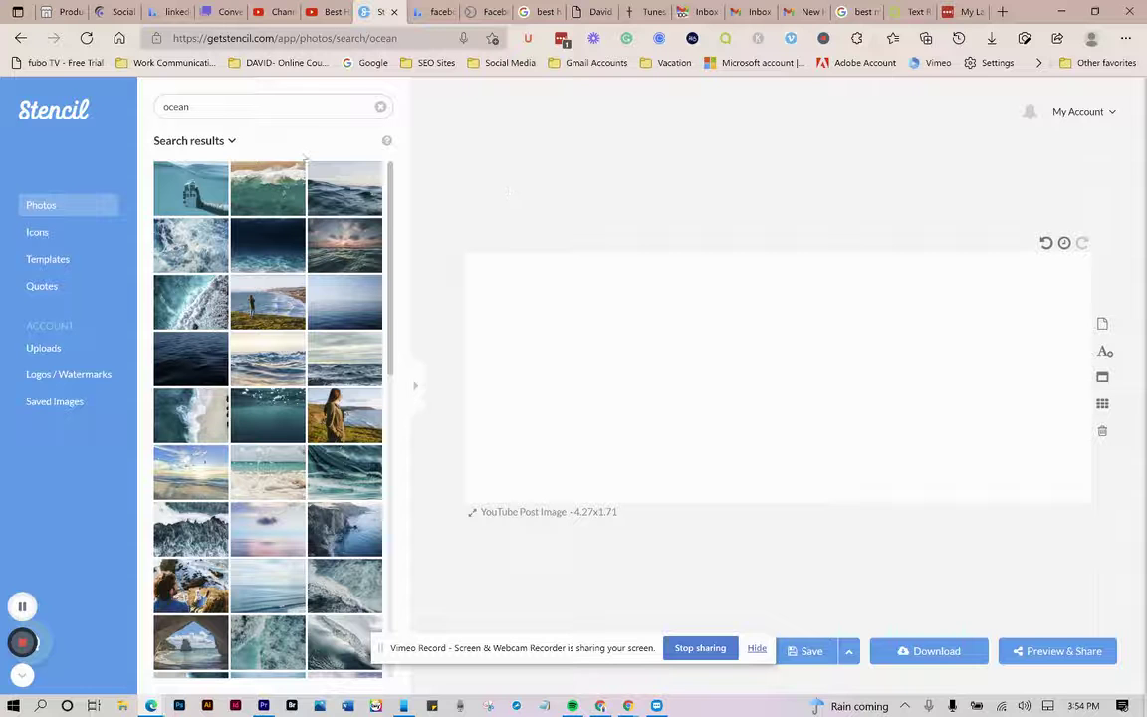
# Step: Examine the list of preset canvas sizes for the social, design and other categories, and close it without changing the size
pyautogui.click(517, 513)
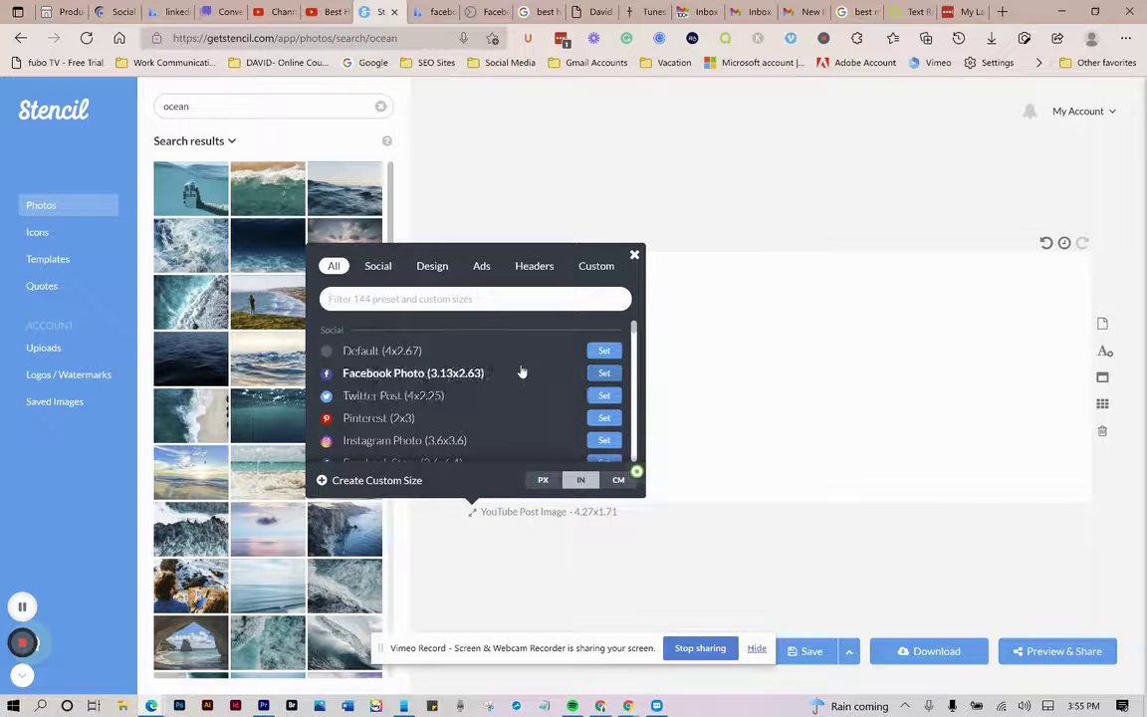
pyautogui.scroll(-3, 516, 357)
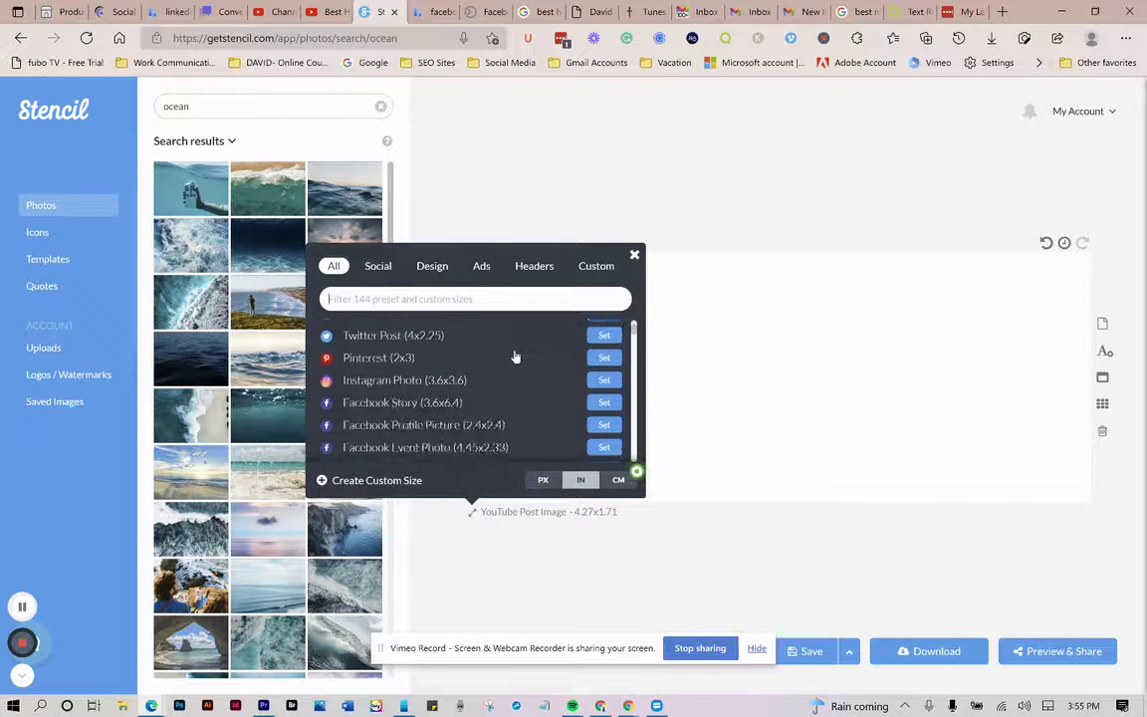
pyautogui.scroll(-2, 516, 406)
pyautogui.scroll(-2, 516, 407)
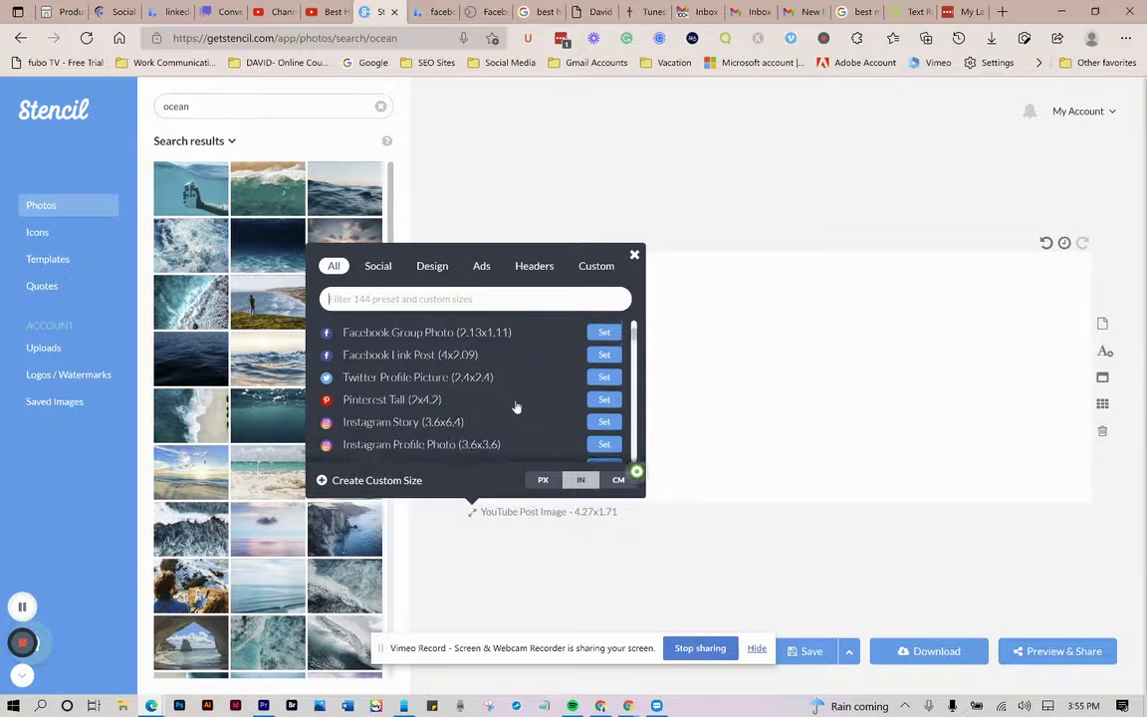
pyautogui.scroll(-4, 516, 407)
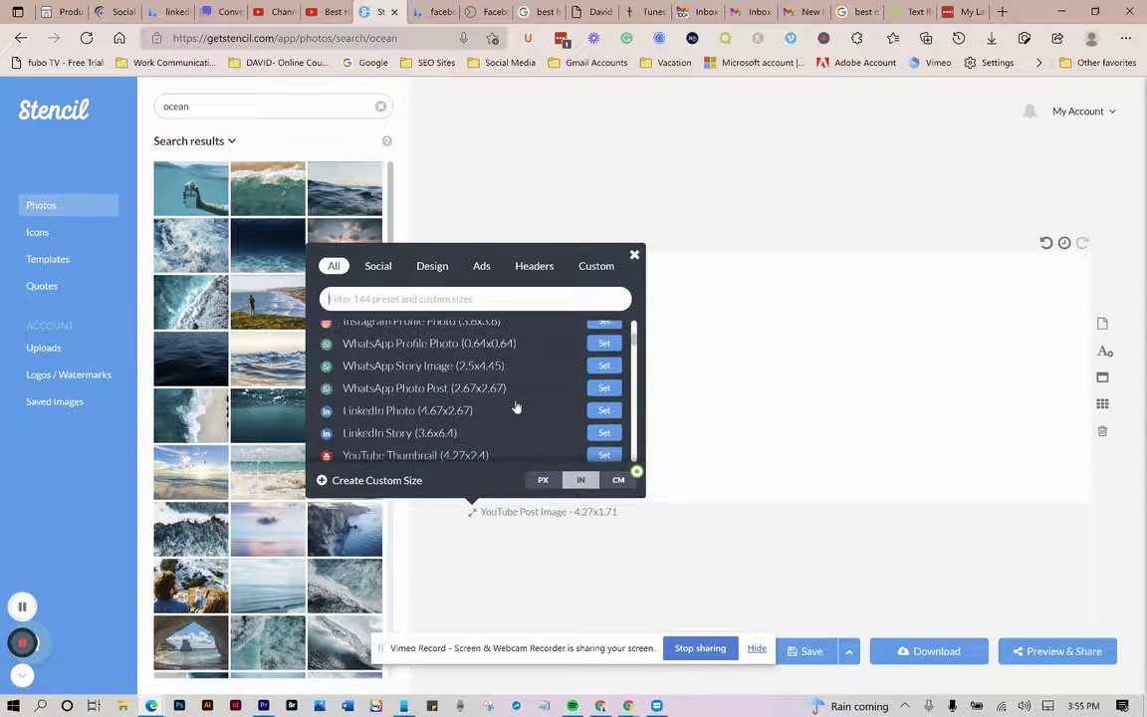
pyautogui.scroll(-8, 516, 407)
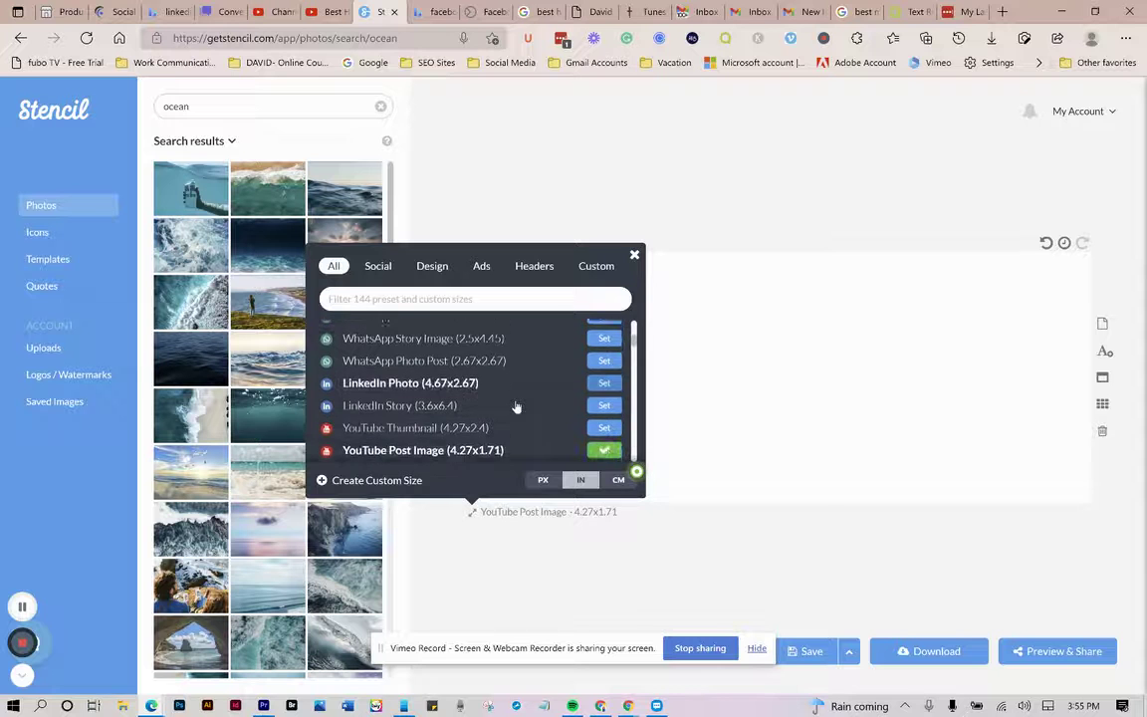
pyautogui.scroll(-3, 516, 407)
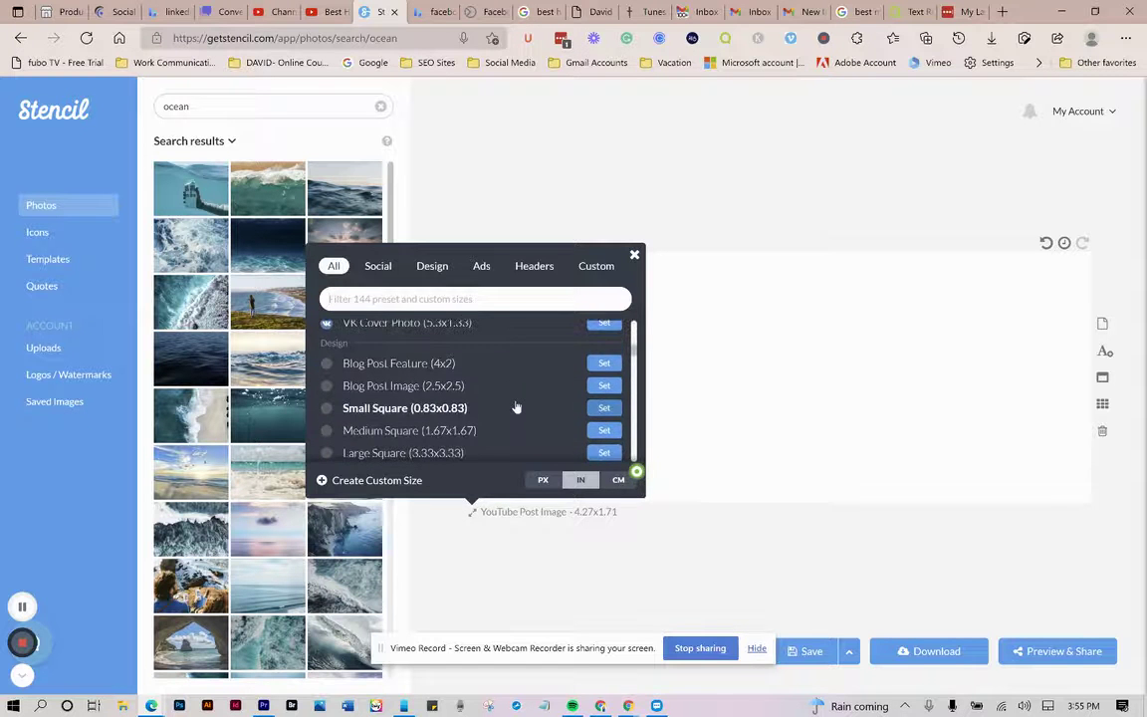
pyautogui.scroll(-4, 516, 408)
pyautogui.scroll(-6, 516, 408)
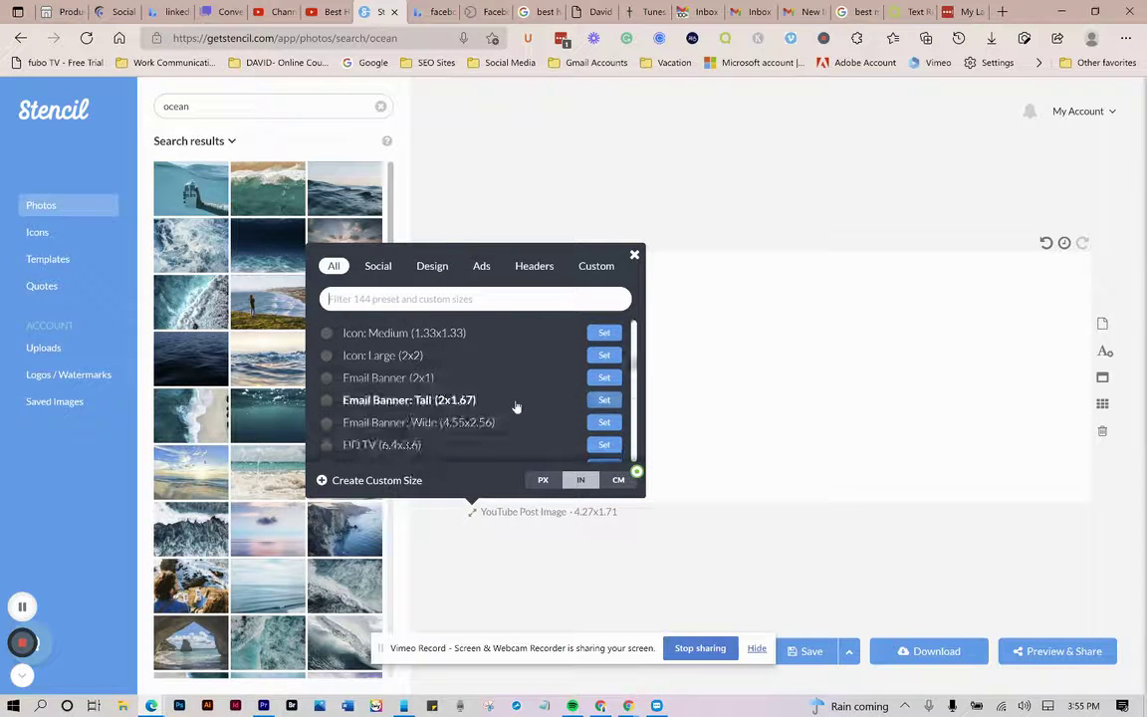
pyautogui.scroll(-10, 516, 407)
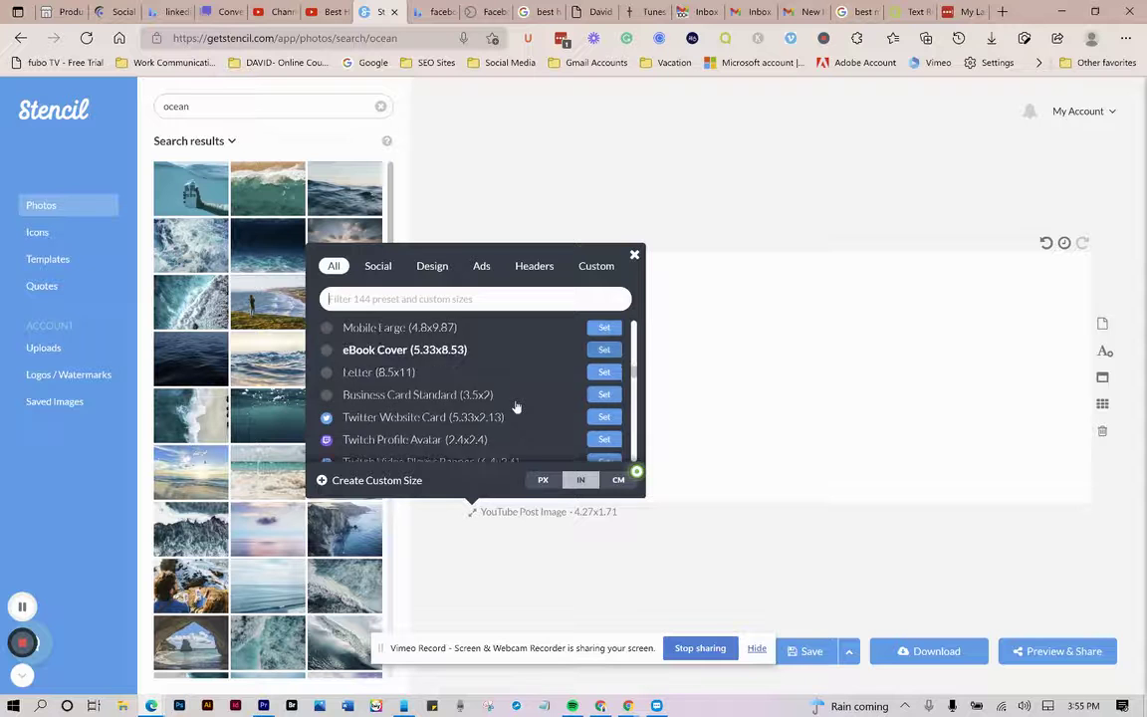
pyautogui.scroll(-6, 516, 405)
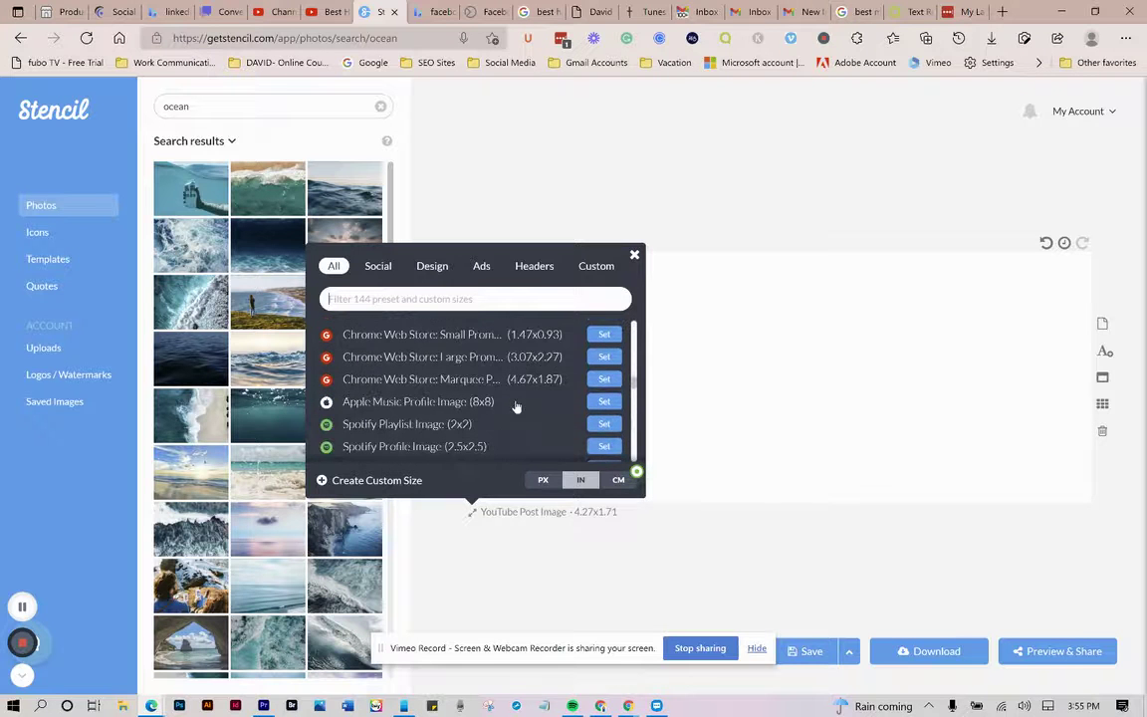
pyautogui.click(634, 256)
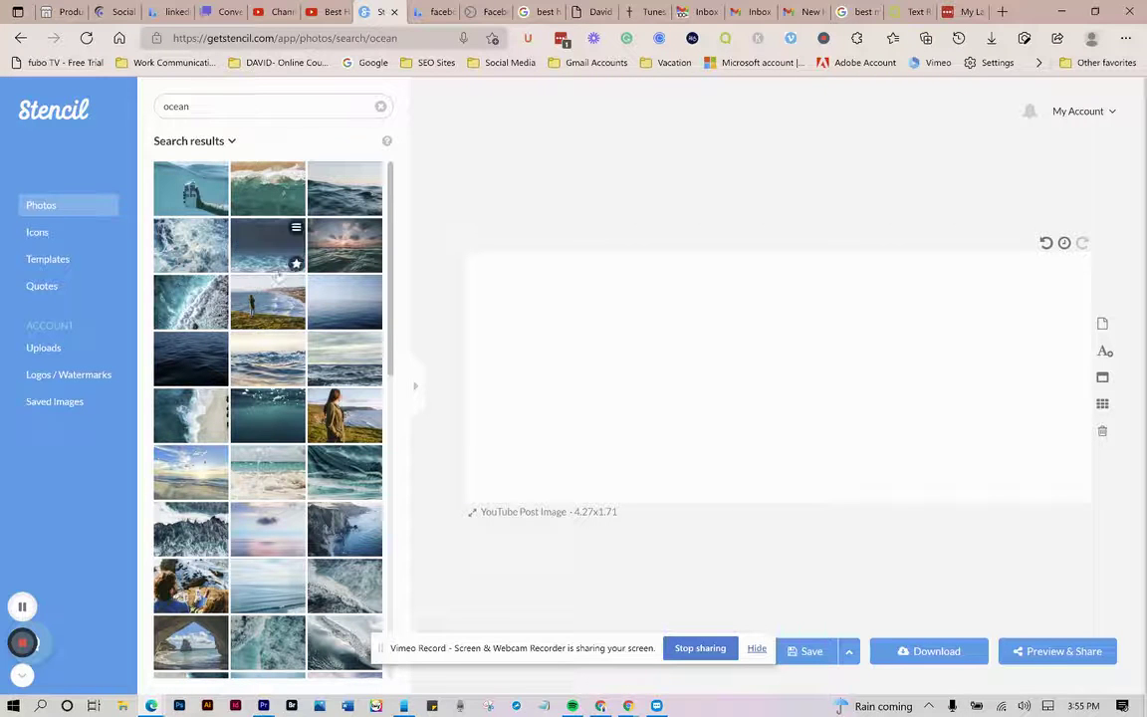
# Step: Replace the "ocean" photo search with a search for "fall"
pyautogui.click(203, 108)
pyautogui.press('BackSpace')
pyautogui.press('BackSpace')
pyautogui.press('BackSpace')
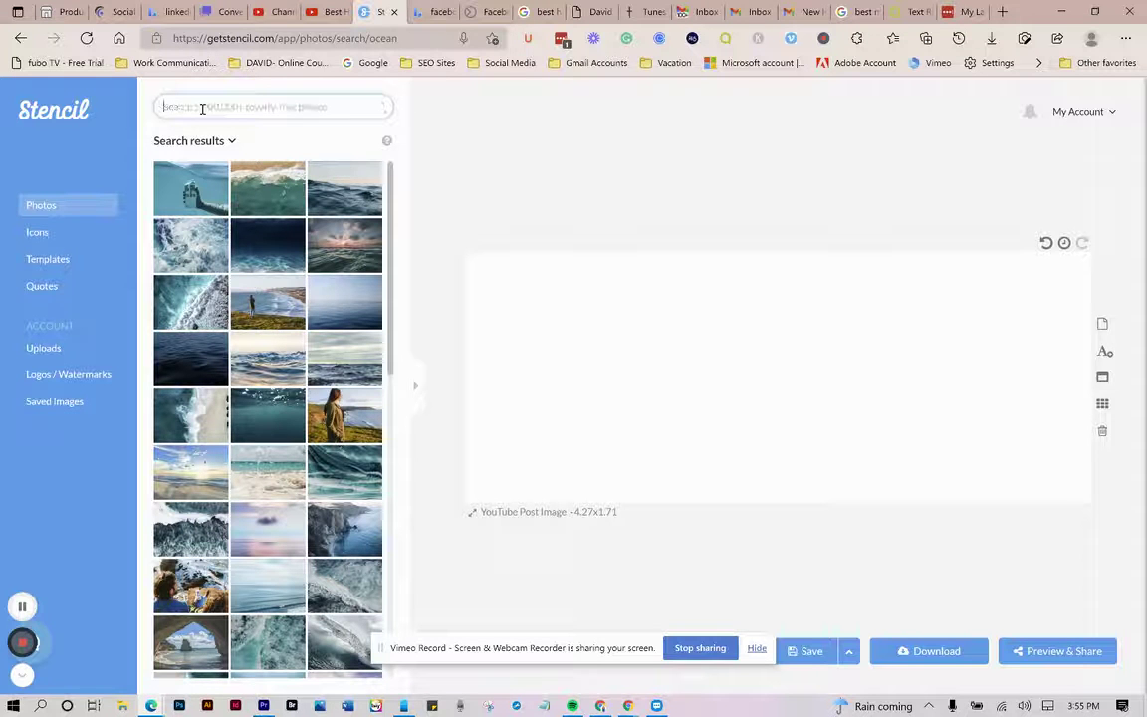
pyautogui.write('fall')
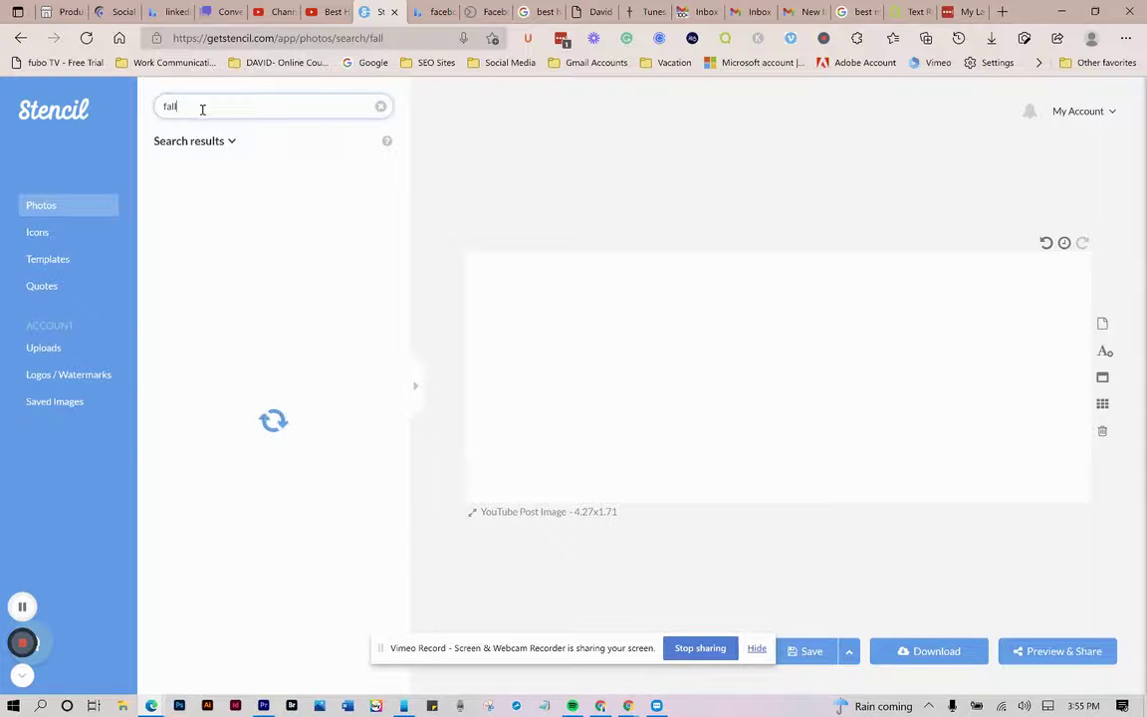
# Step: Replace the photo search term with "summer" and run the search
pyautogui.press('BackSpace')
pyautogui.press('BackSpace')
pyautogui.press('BackSpace')
pyautogui.press('BackSpace')
pyautogui.write('s')
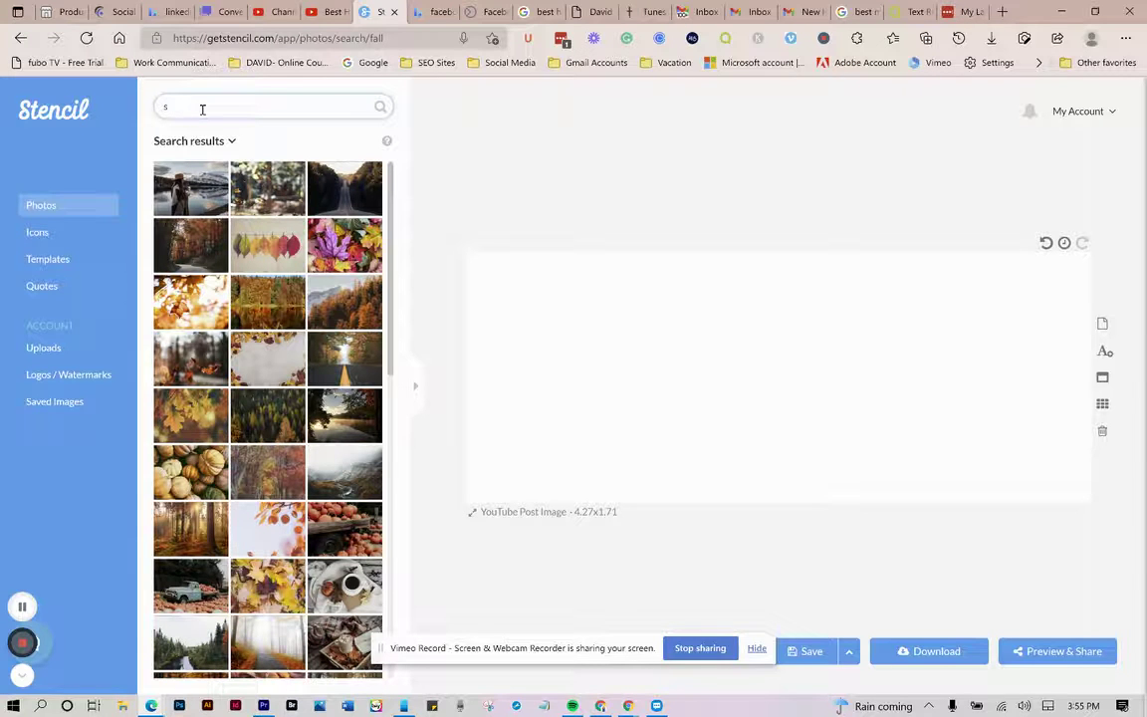
pyautogui.write('lumer')
pyautogui.press('Return')
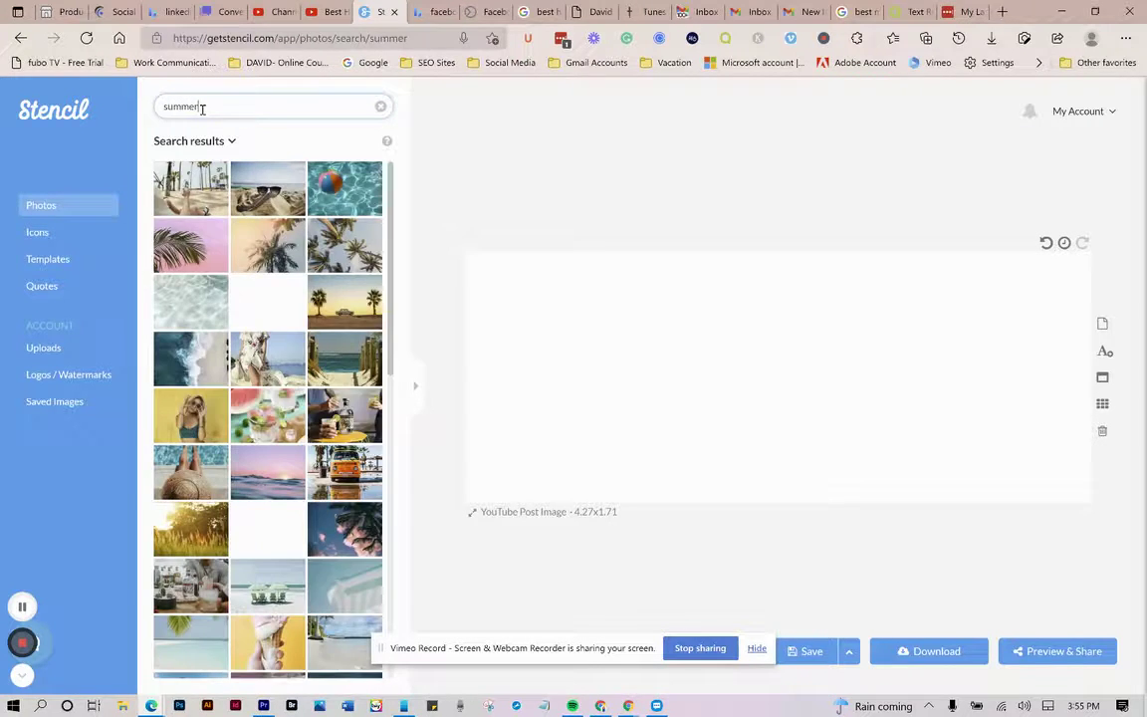
# Step: Search the photo library by color for "blue" images
pyautogui.press('BackSpace')
pyautogui.press('BackSpace')
pyautogui.press('BackSpace')
pyautogui.press('BackSpace')
pyautogui.press('BackSpace')
pyautogui.press('BackSpace')
pyautogui.write('b')
pyautogui.press('Return')
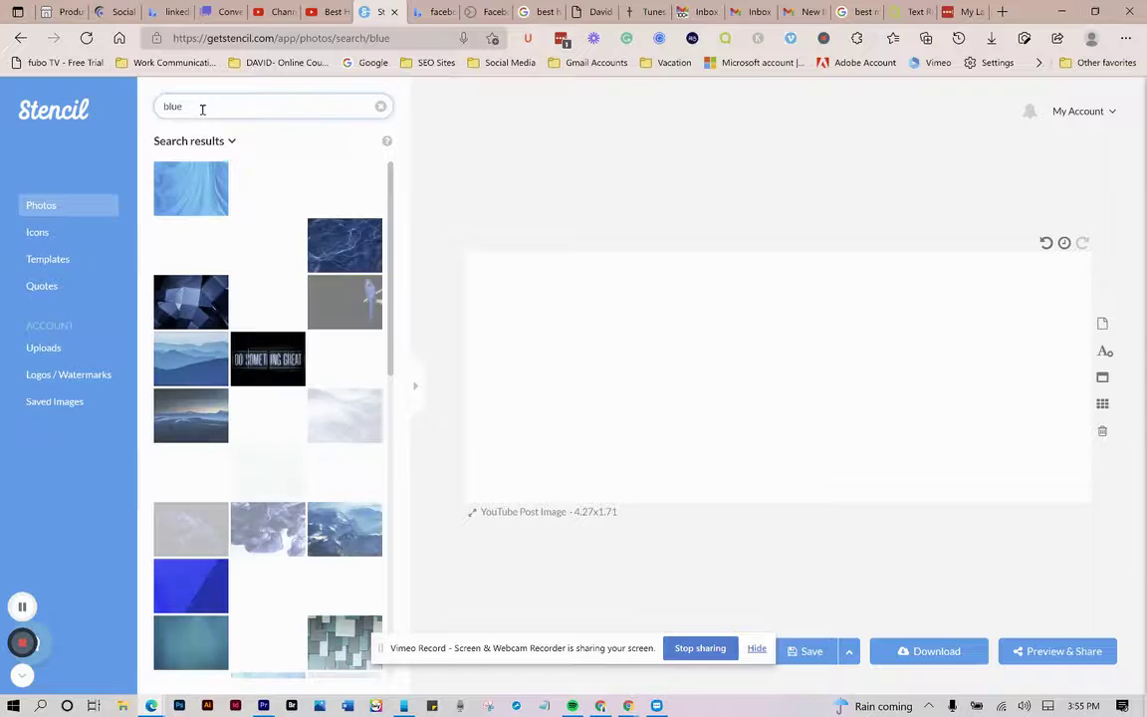
# Step: Change the photo search term to "red" and run the search
pyautogui.press('BackSpace')
pyautogui.press('BackSpace')
pyautogui.press('BackSpace')
pyautogui.press('BackSpace')
pyautogui.write('r')
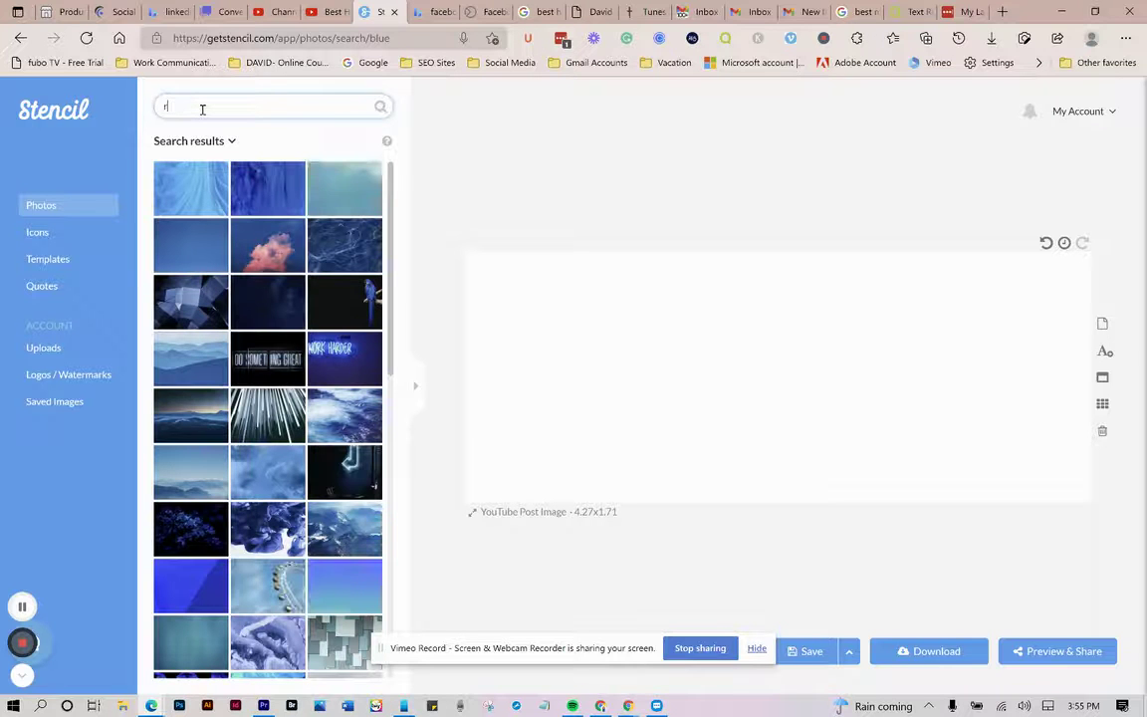
pyautogui.write('ed')
pyautogui.press('Return')
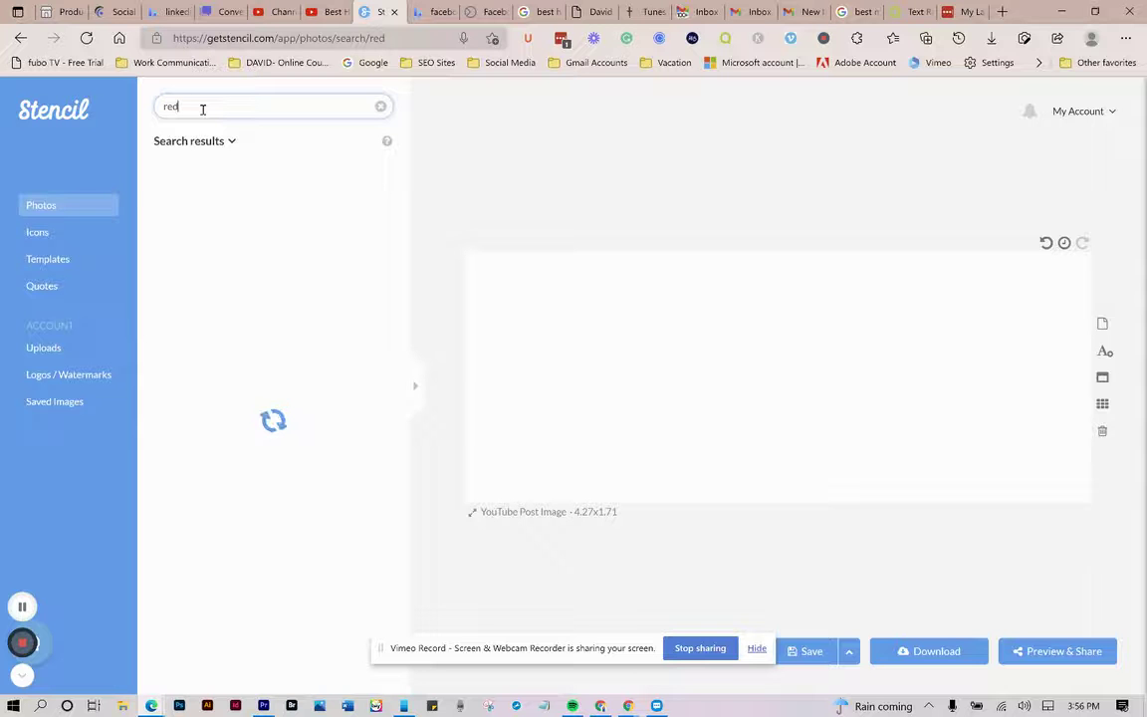
# Step: Search the photo library for "christmas" images
pyautogui.press('BackSpace')
pyautogui.press('BackSpace')
pyautogui.press('BackSpace')
pyautogui.write('chris')
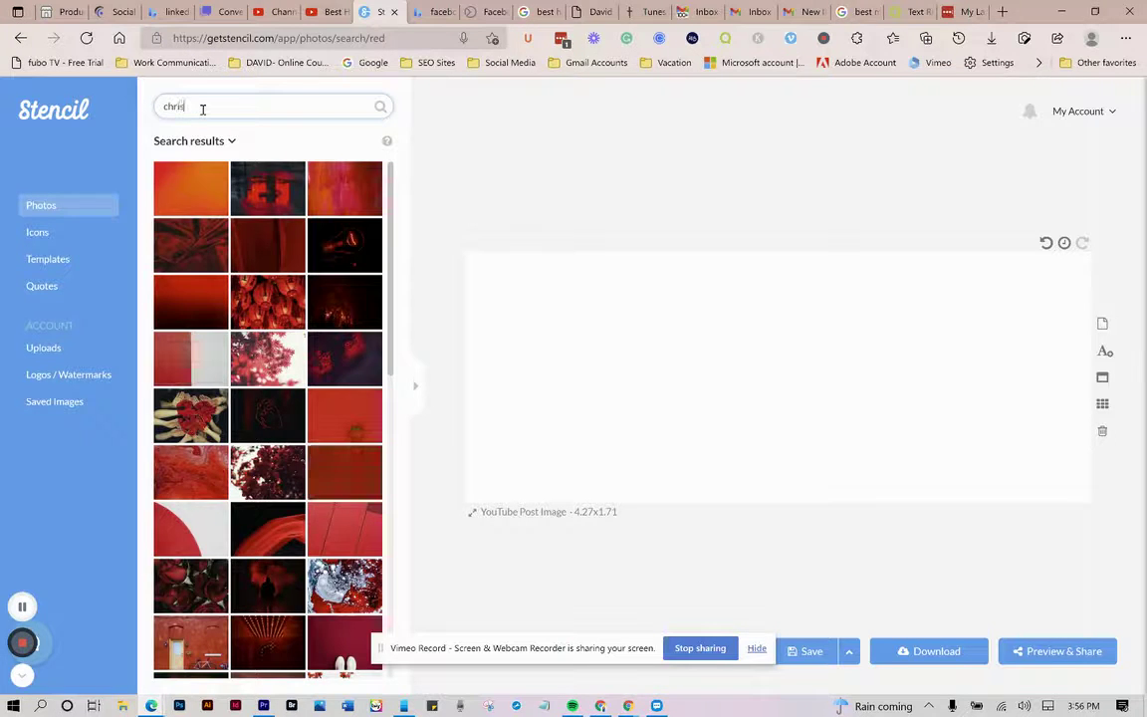
pyautogui.write('tmas')
pyautogui.press('Return')
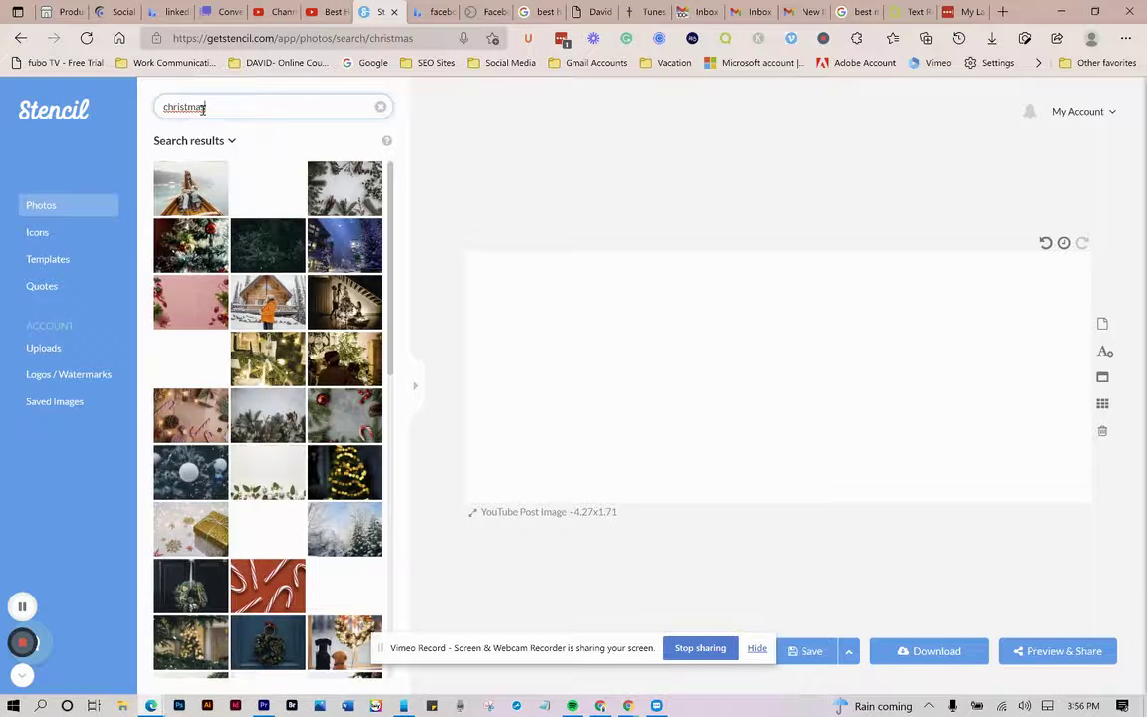
# Step: Clear the photo search term and search for "easter" instead
pyautogui.press('BackSpace')
pyautogui.press('BackSpace')
pyautogui.press('BackSpace')
pyautogui.press('BackSpace')
pyautogui.press('BackSpace')
pyautogui.press('BackSpace')
pyautogui.press('BackSpace')
pyautogui.press('BackSpace')
pyautogui.press('BackSpace')
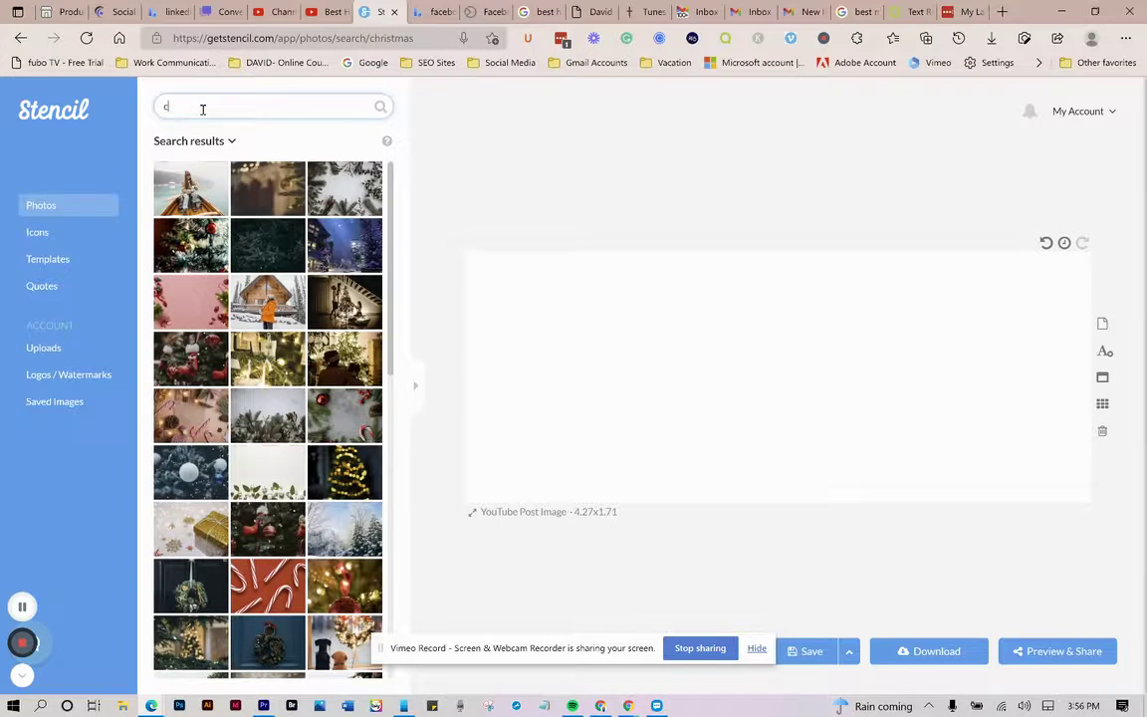
pyautogui.write('easter')
pyautogui.press('Return')
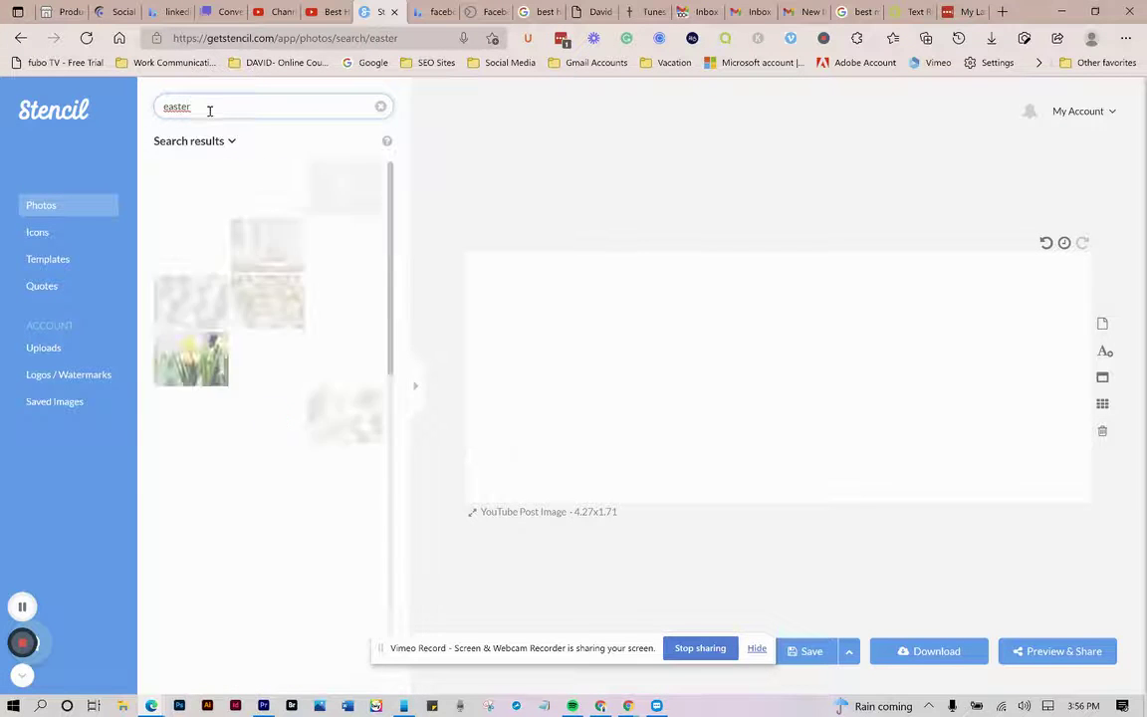
# Step: Search the photos for "sports" and use the blue photo of three silhouetted runners as the canvas background
pyautogui.press('BackSpace')
pyautogui.write('sports')
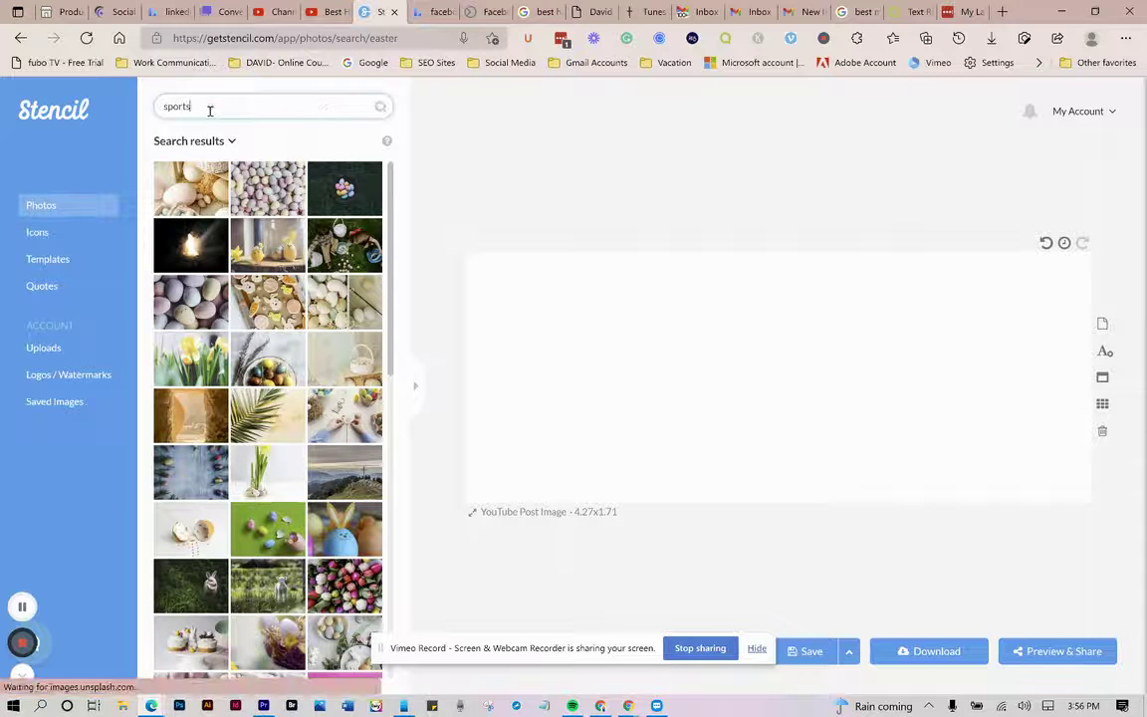
pyautogui.press('Return')
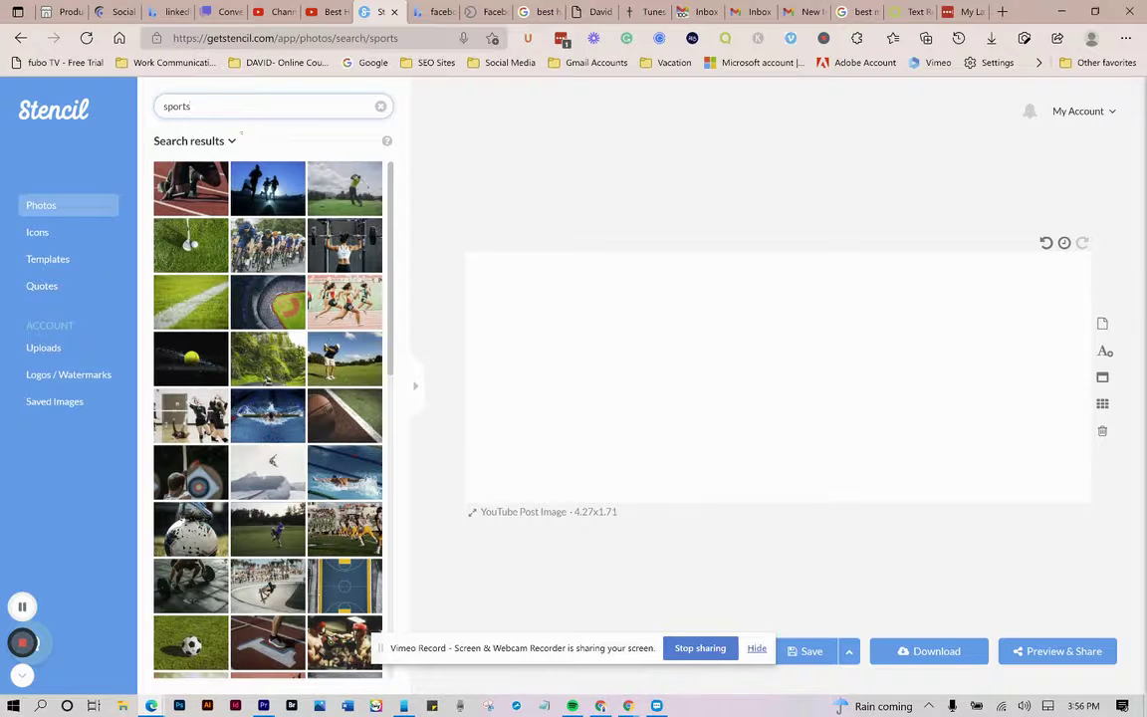
pyautogui.click(269, 206)
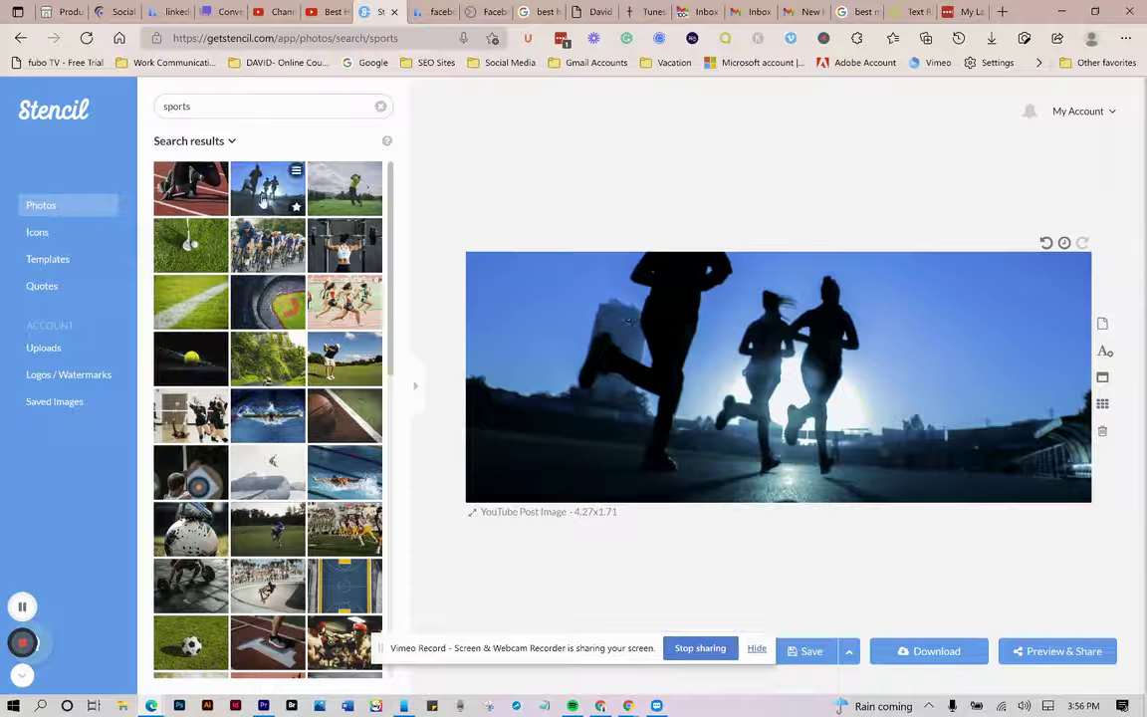
pyautogui.moveTo(222, 214)
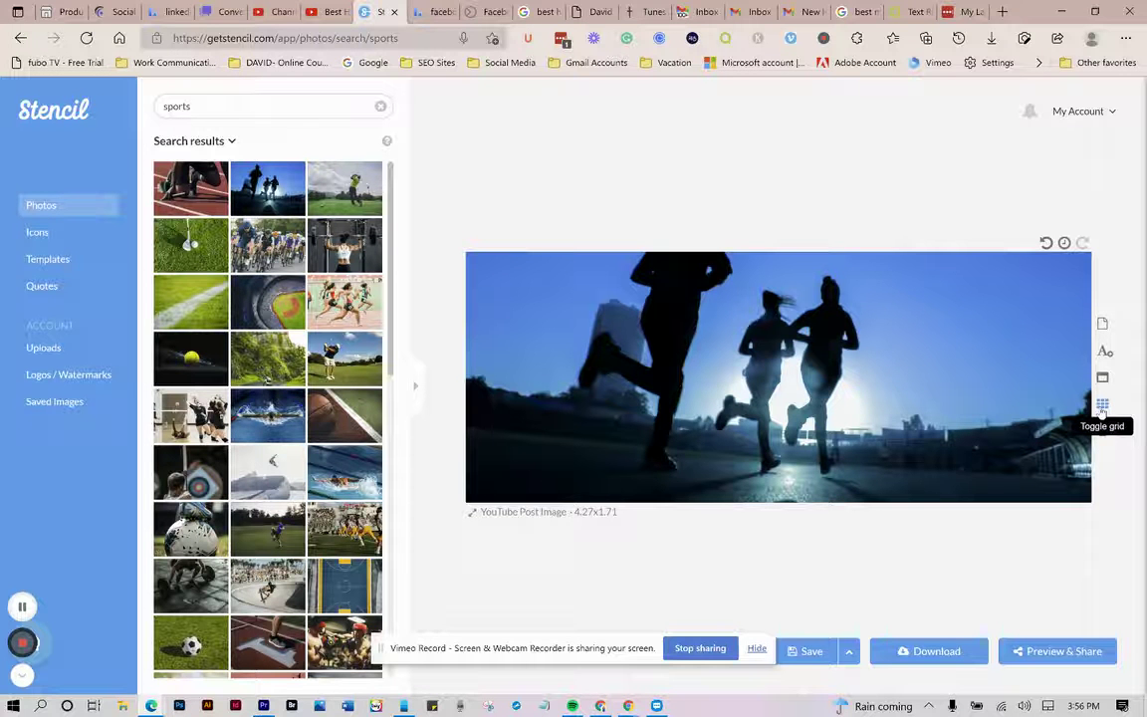
# Step: Add a text box beside the runners on the right half of the image, reading "Run towards your goals!"
pyautogui.click(1105, 353)
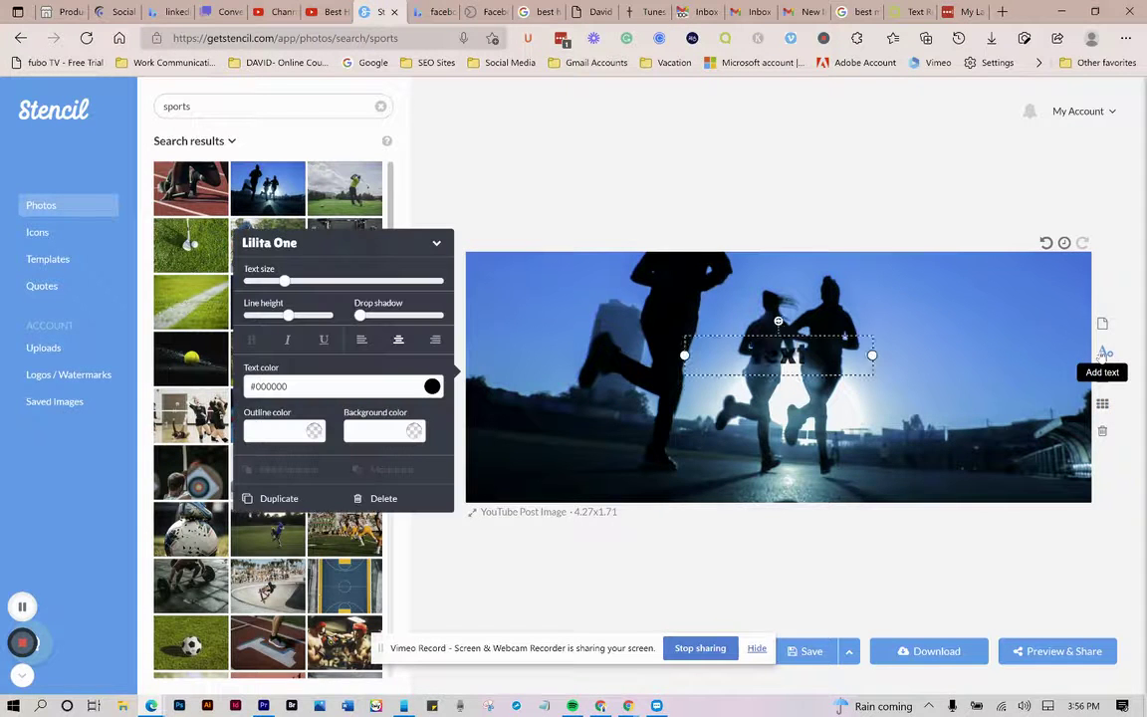
pyautogui.moveTo(830, 384); pyautogui.dragTo(998, 393)
pyautogui.click(989, 391)
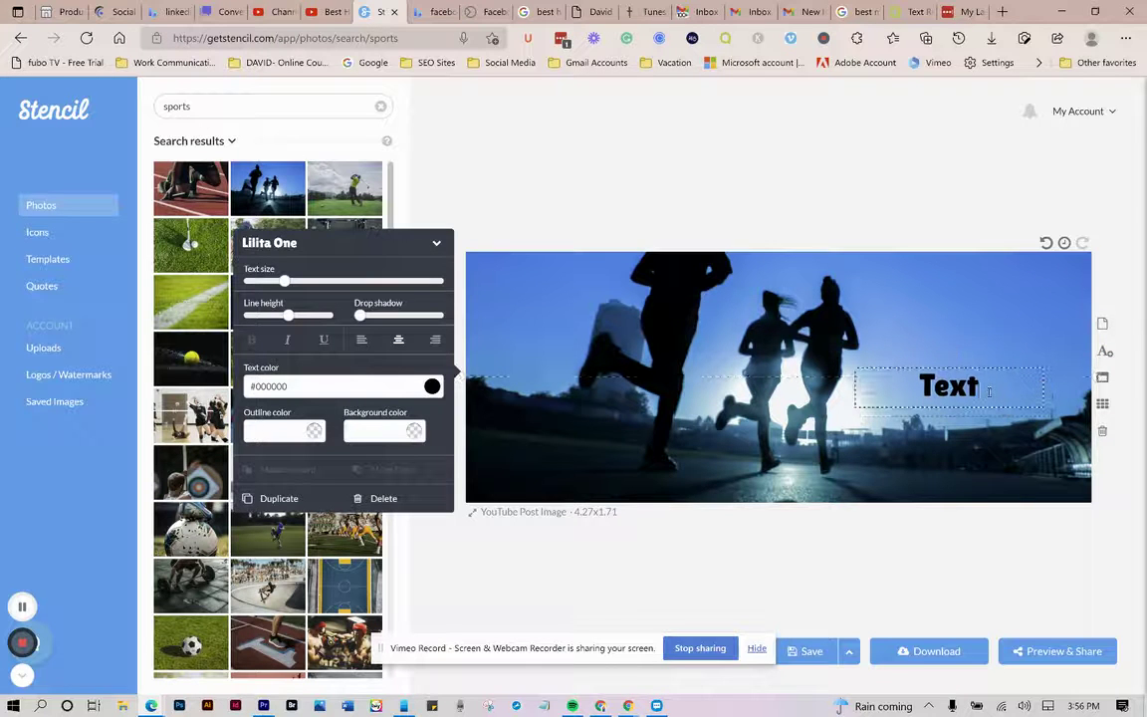
pyautogui.press('BackSpace')
pyautogui.press('BackSpace')
pyautogui.press('BackSpace')
pyautogui.press('BackSpace')
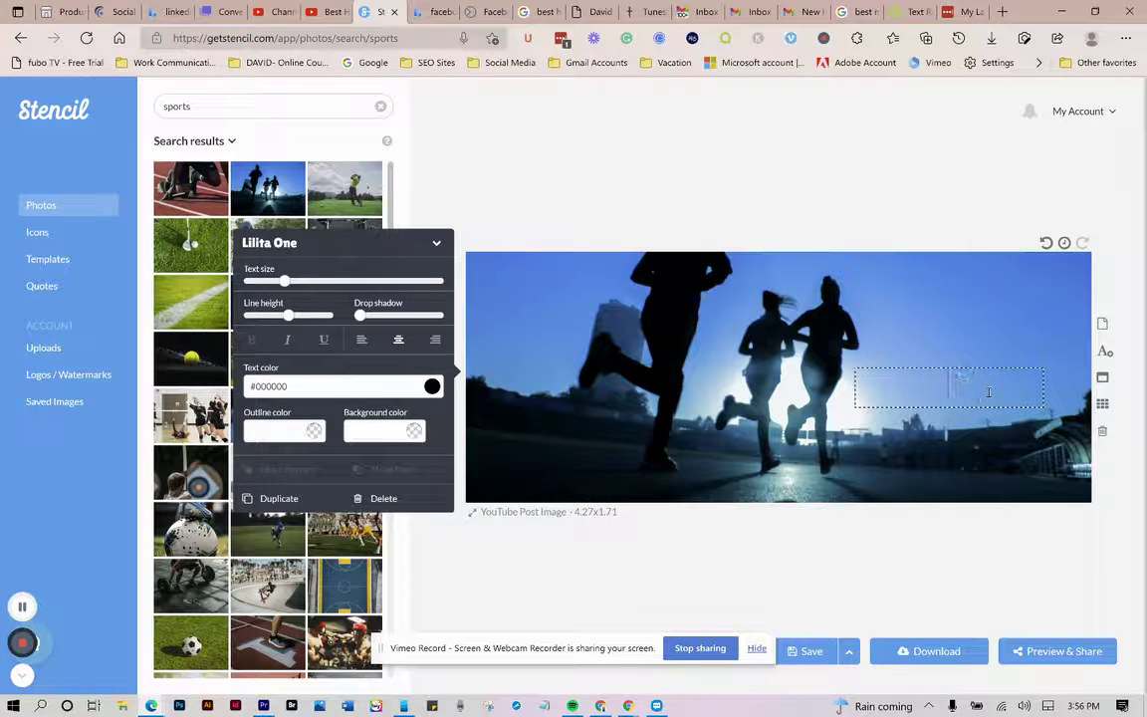
pyautogui.write('Run')
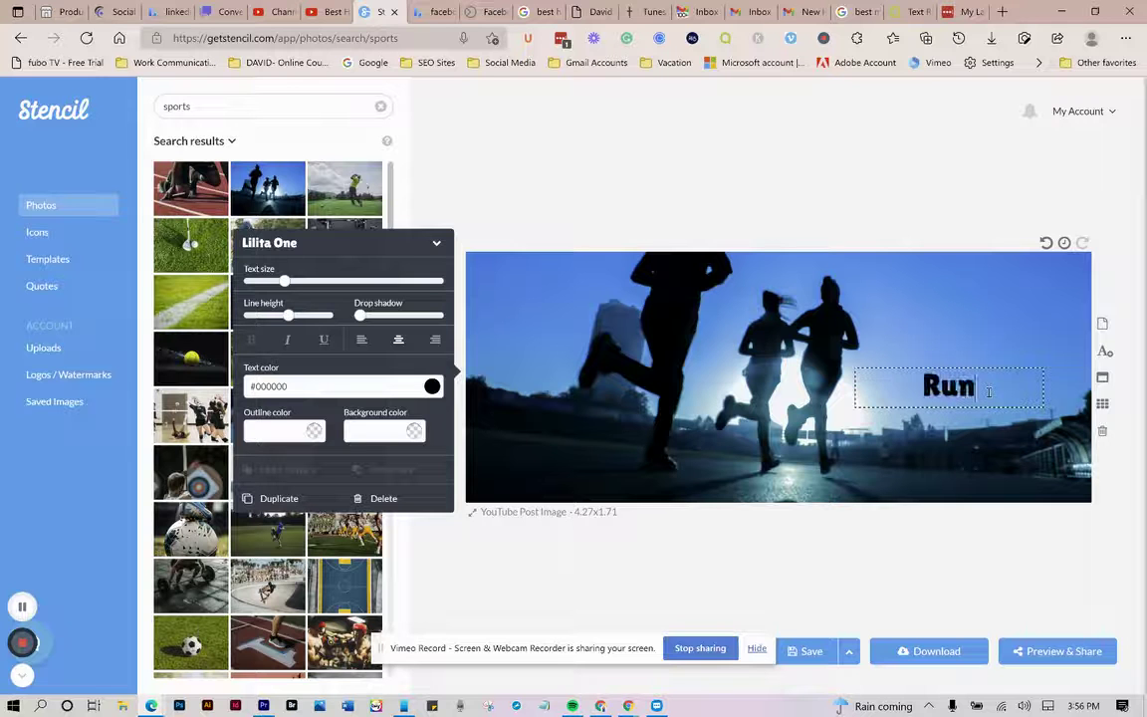
pyautogui.write(' toward')
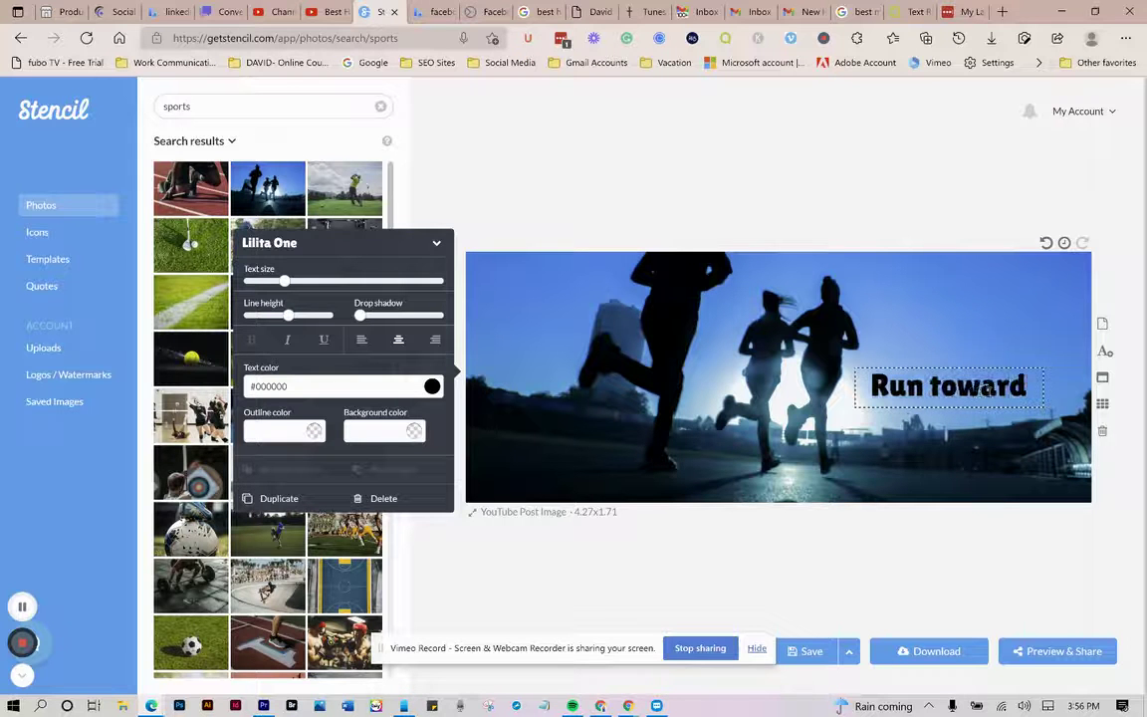
pyautogui.write('s your goa')
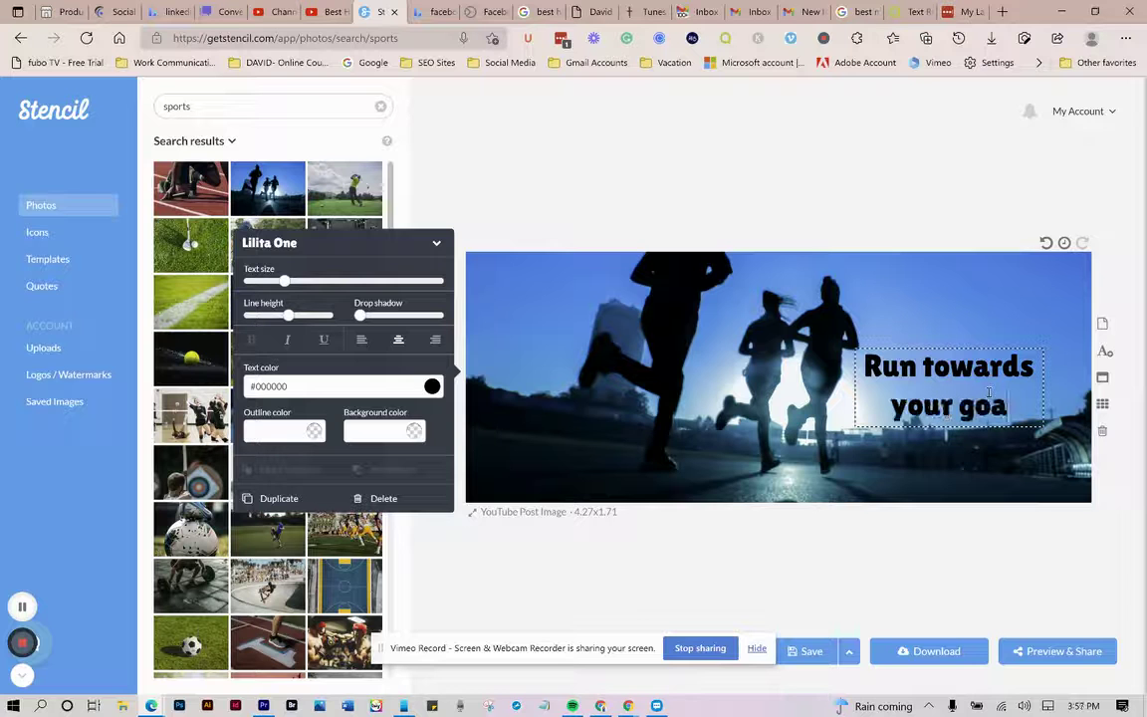
pyautogui.write('ls!')
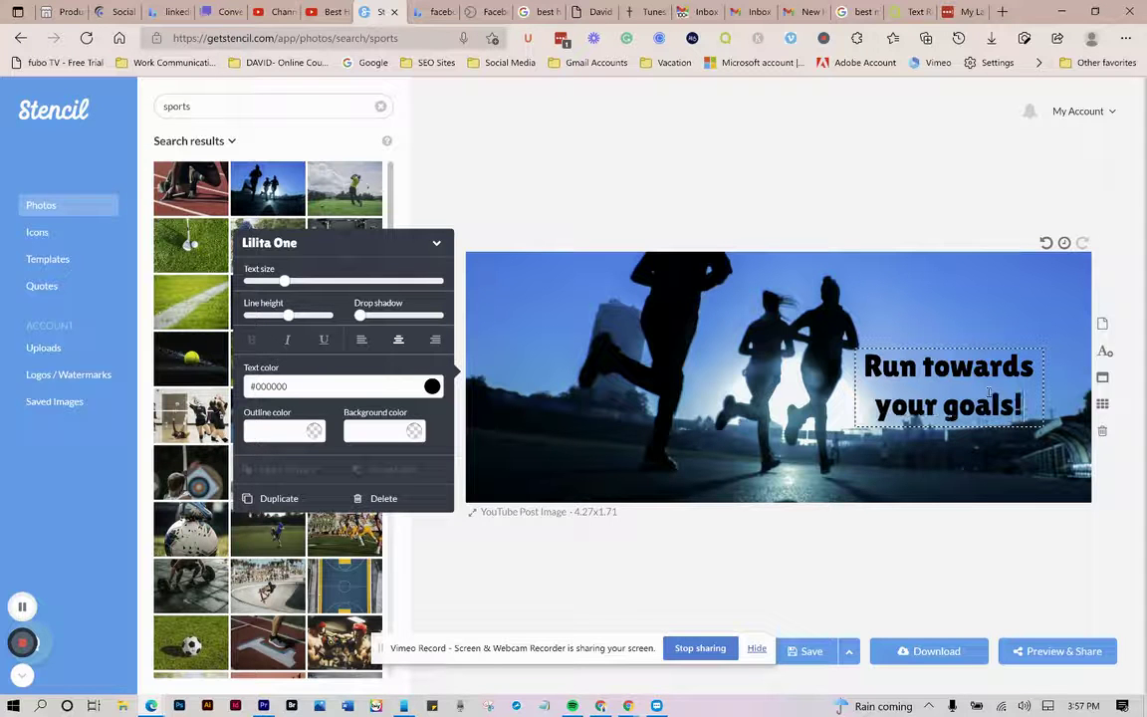
# Step: Set the "Run towards your goals!" text color to #f7f2f2 and give it a roughly half-transparent dark navy background, #0b0f29
pyautogui.click(432, 388)
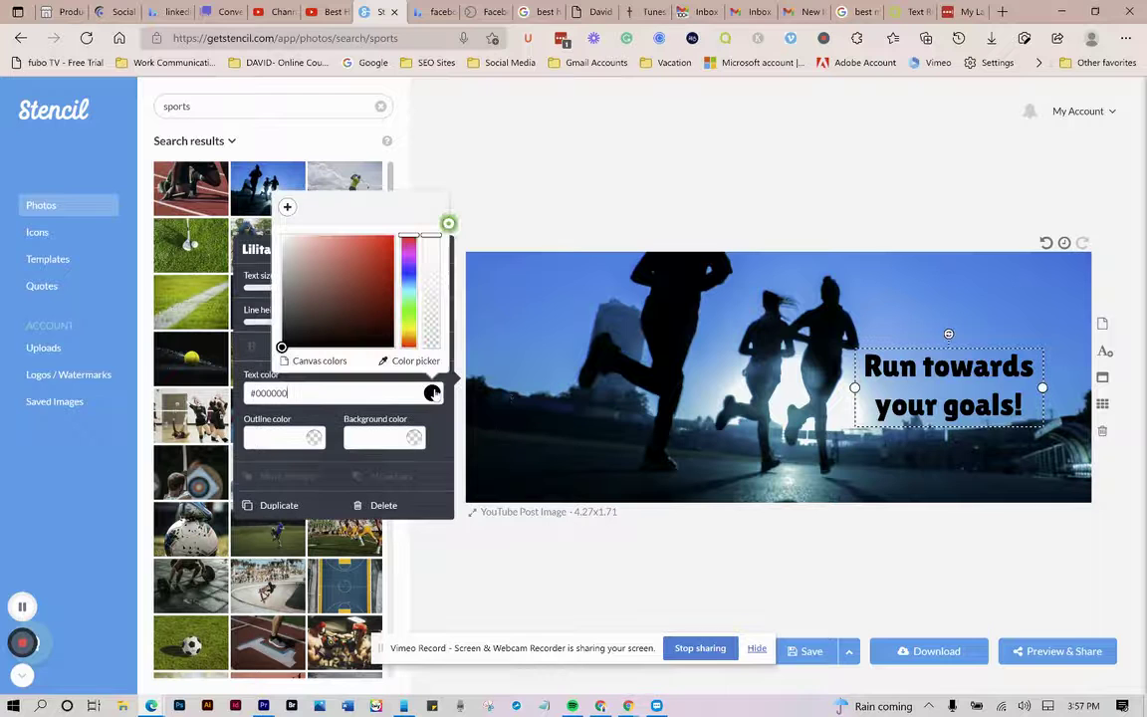
pyautogui.click(285, 239)
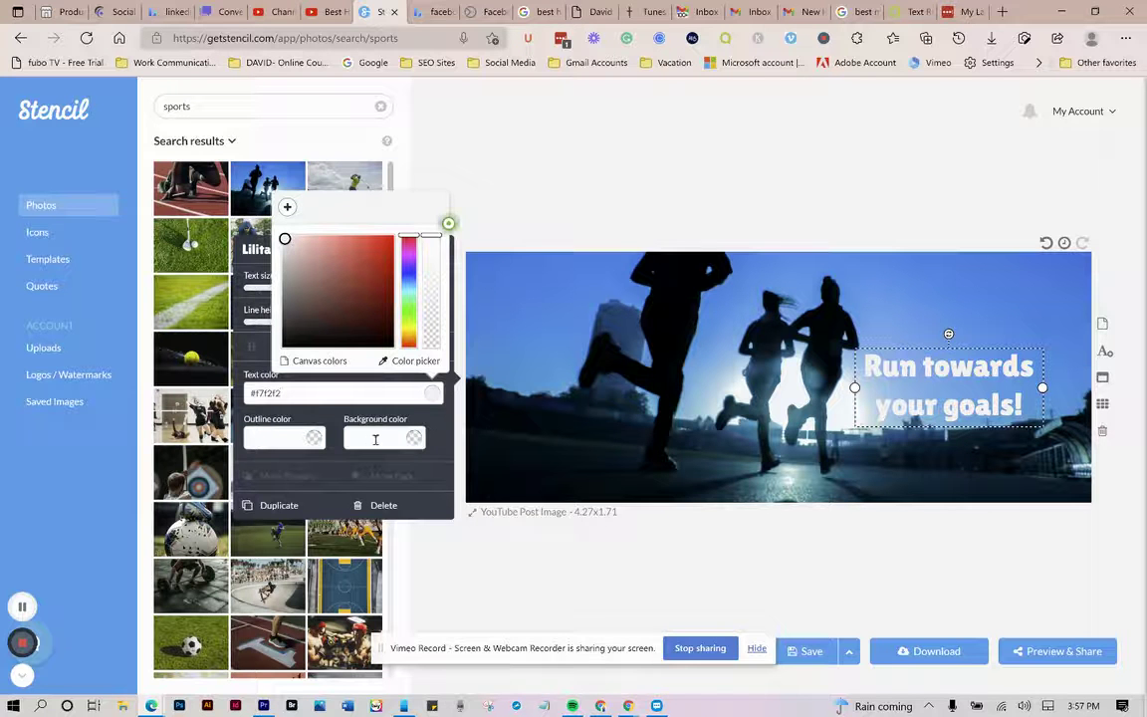
pyautogui.click(414, 439)
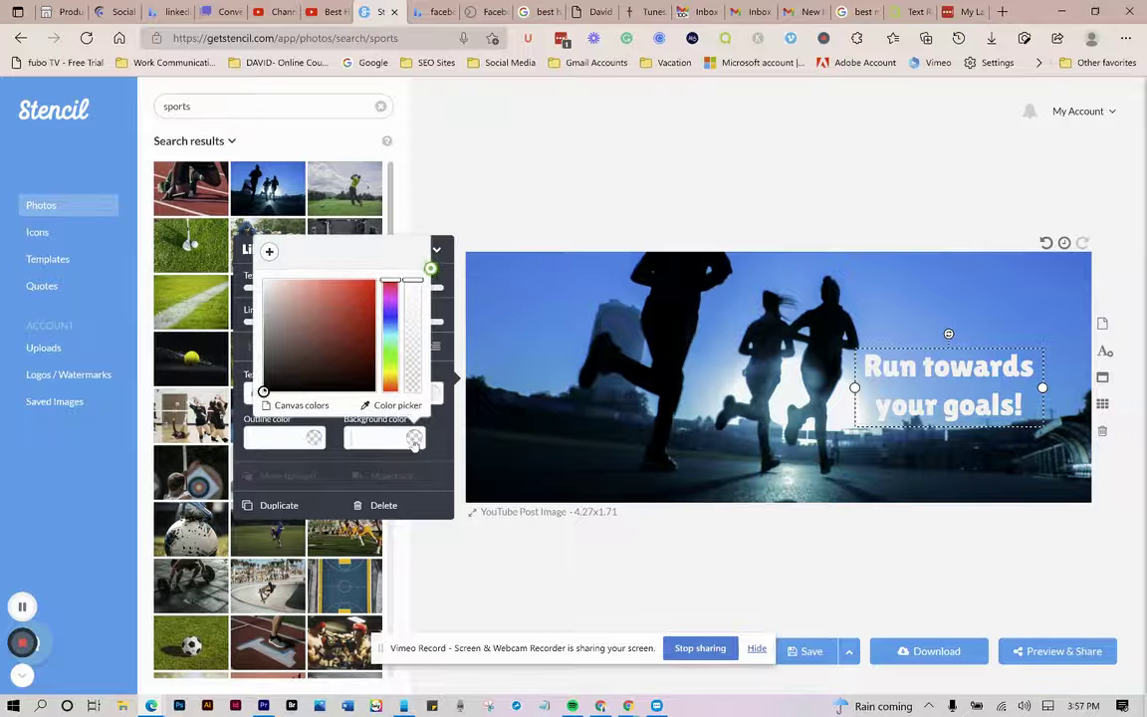
pyautogui.click(391, 323)
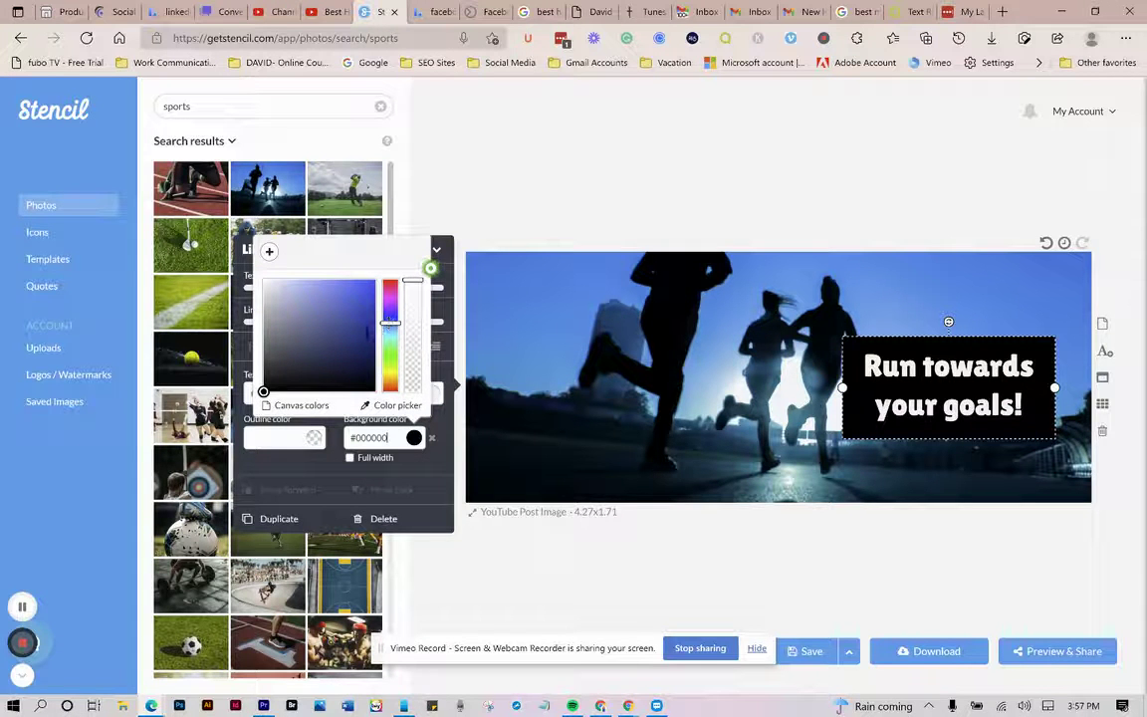
pyautogui.click(357, 314)
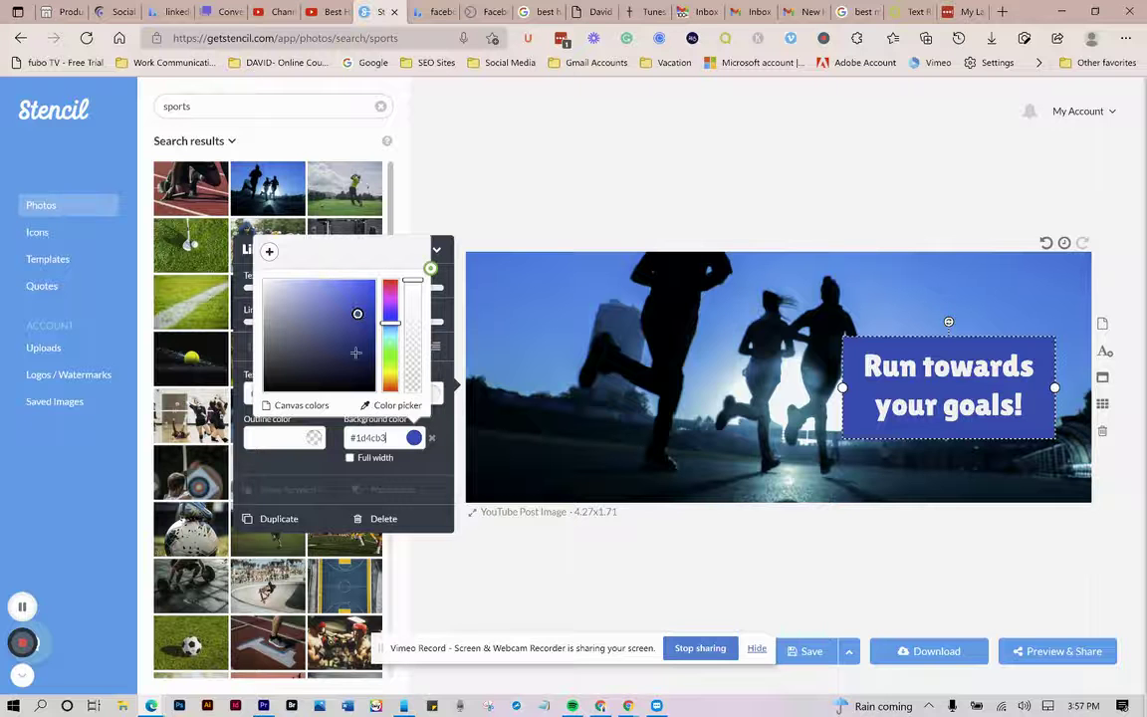
pyautogui.click(391, 288)
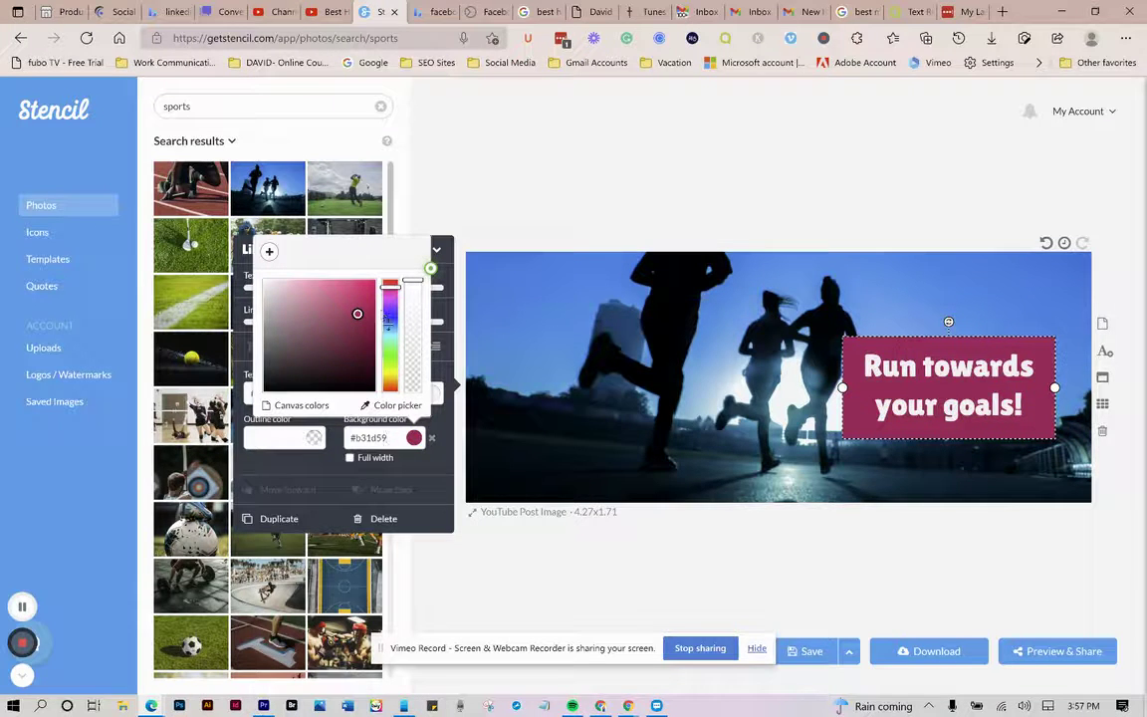
pyautogui.click(389, 319)
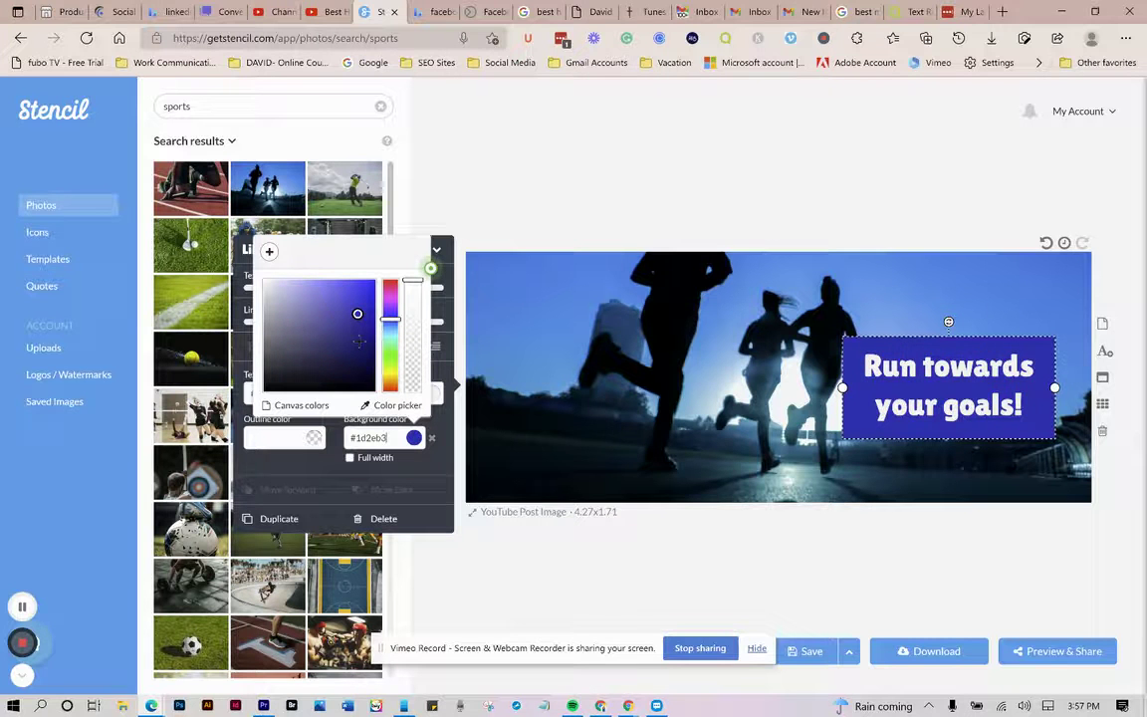
pyautogui.click(344, 374)
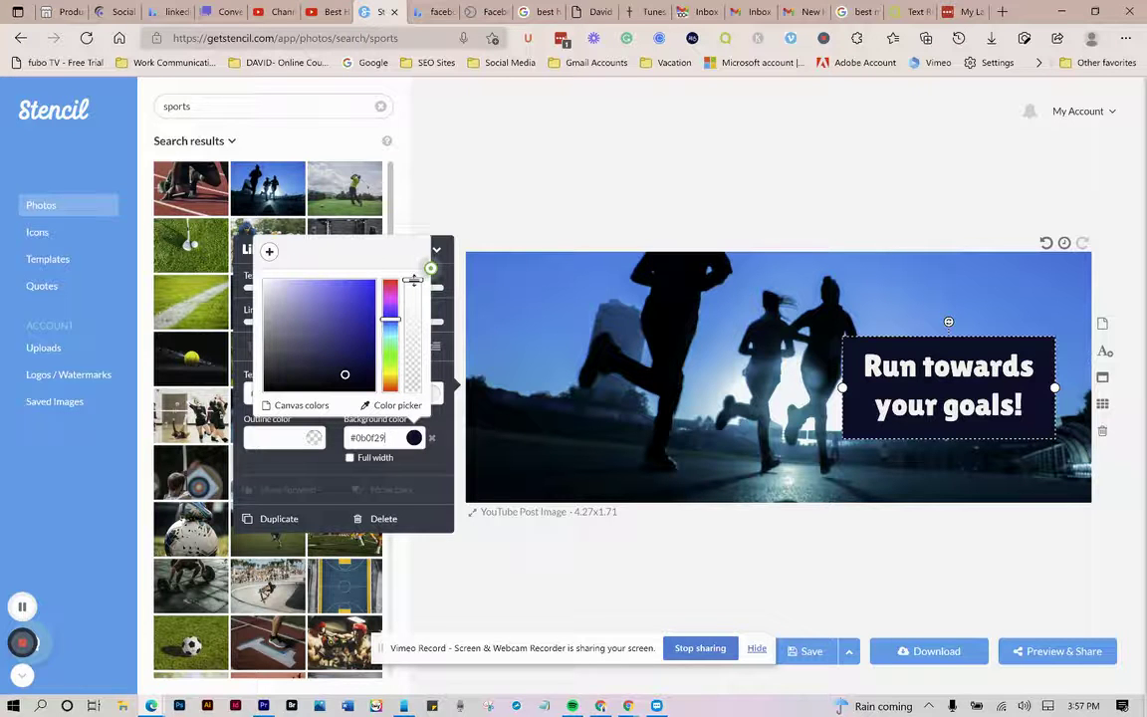
pyautogui.moveTo(413, 281); pyautogui.dragTo(409, 338)
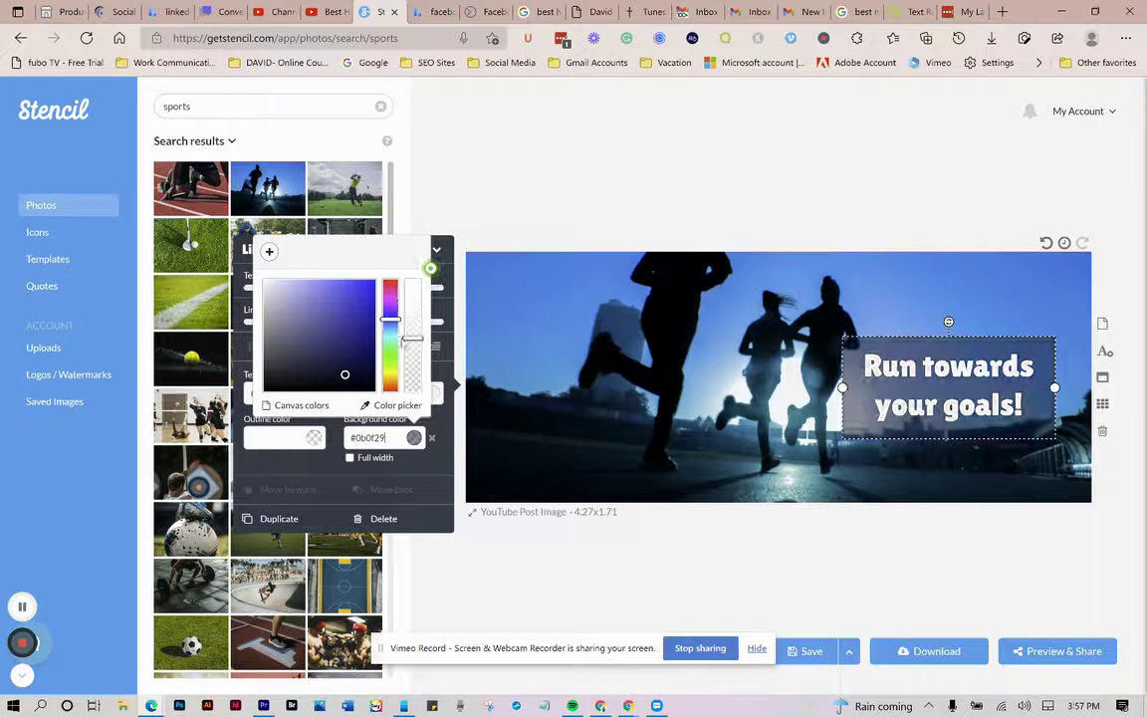
pyautogui.click(456, 183)
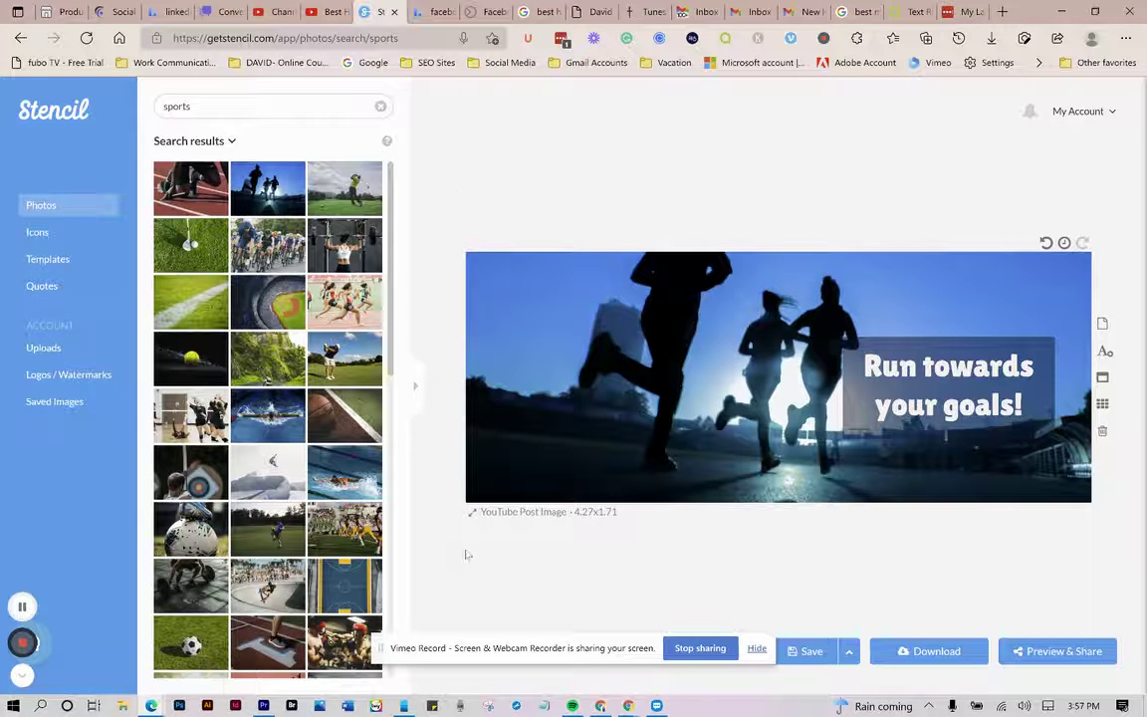
# Step: Resize the canvas to the Facebook Photo (3.13x2.63) social preset
pyautogui.click(512, 514)
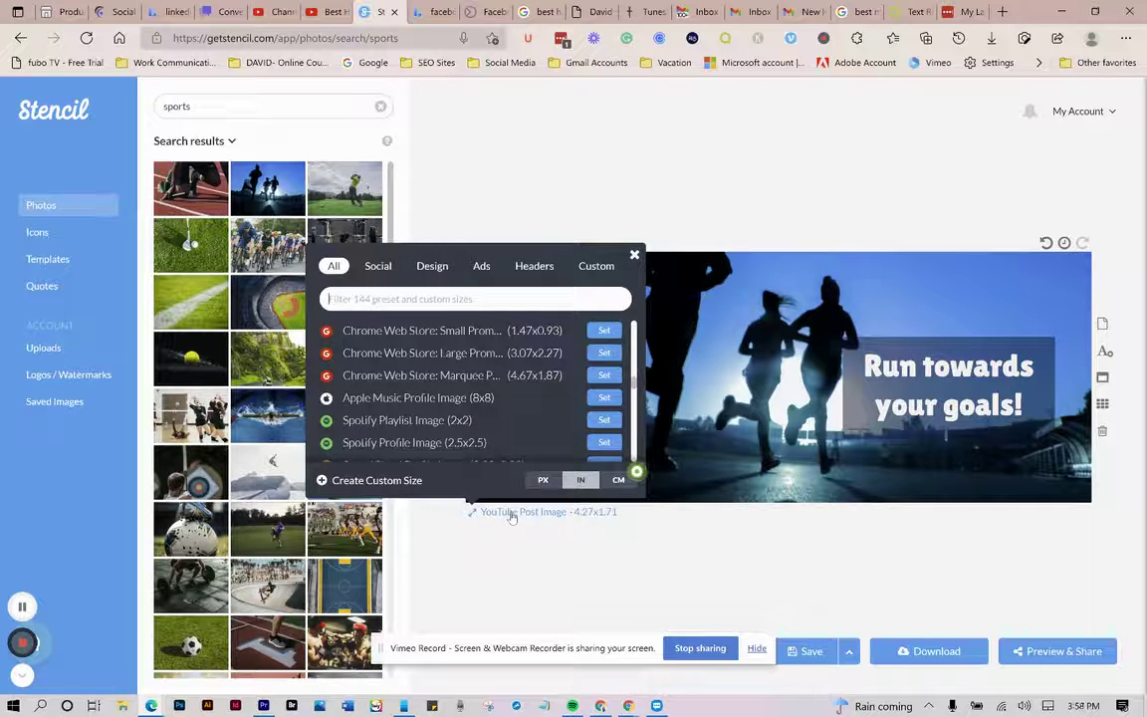
pyautogui.click(378, 267)
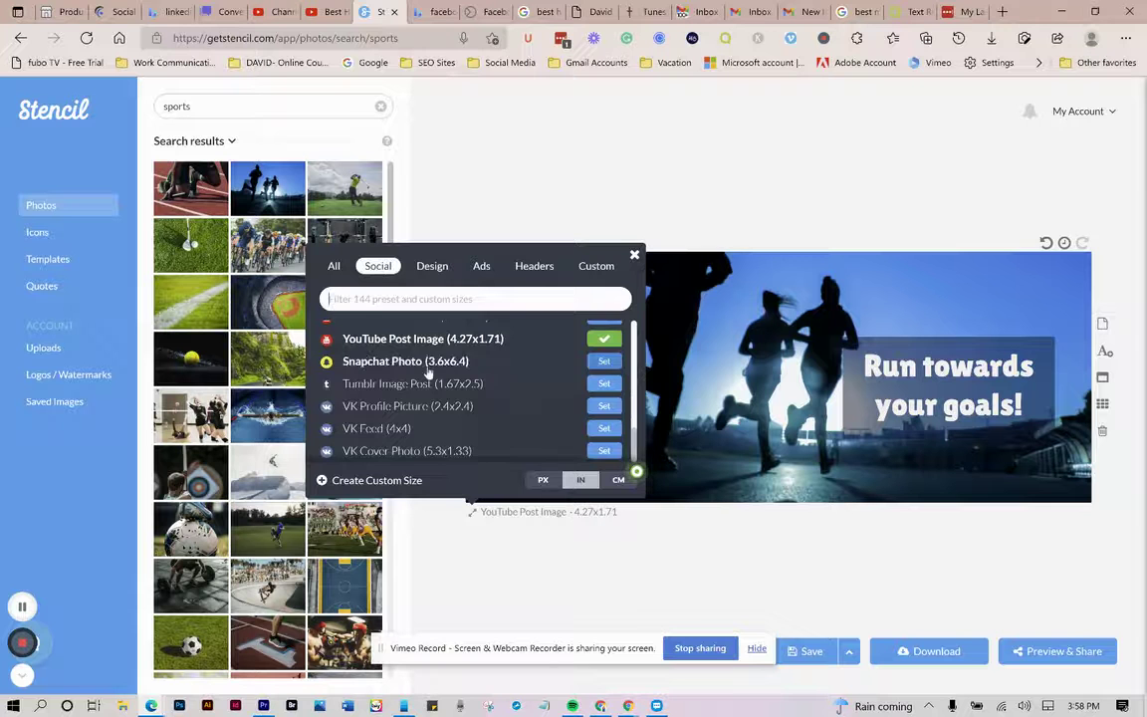
pyautogui.scroll(4, 429, 373)
pyautogui.scroll(1, 428, 374)
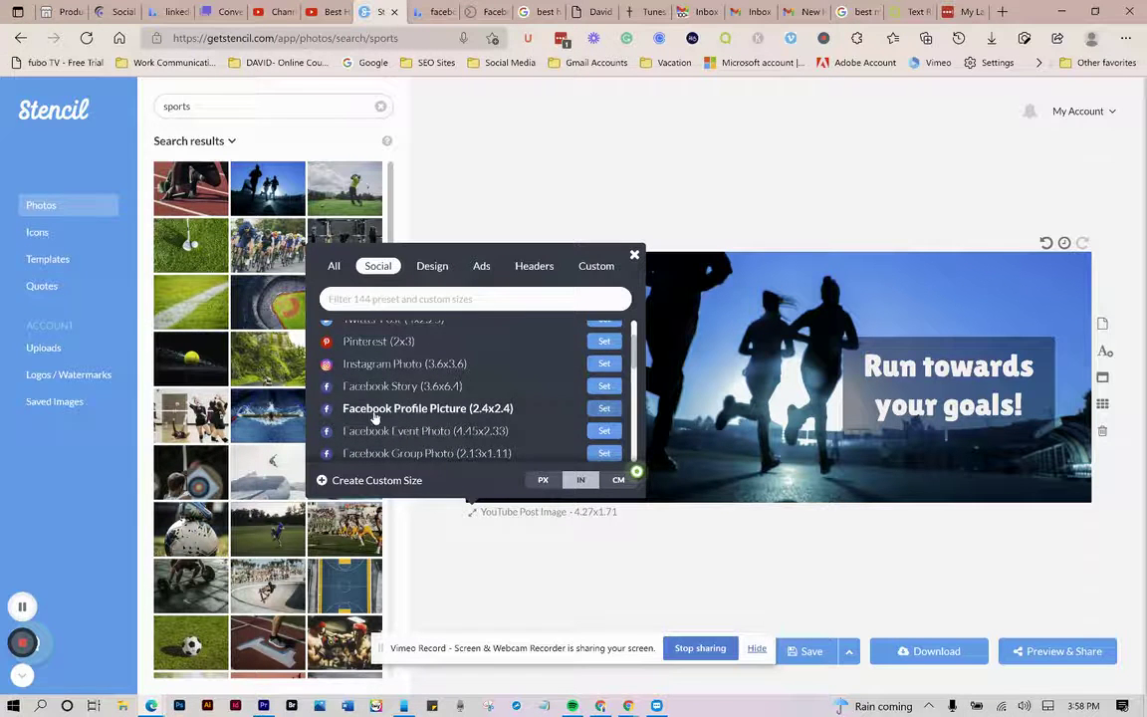
pyautogui.scroll(3, 375, 418)
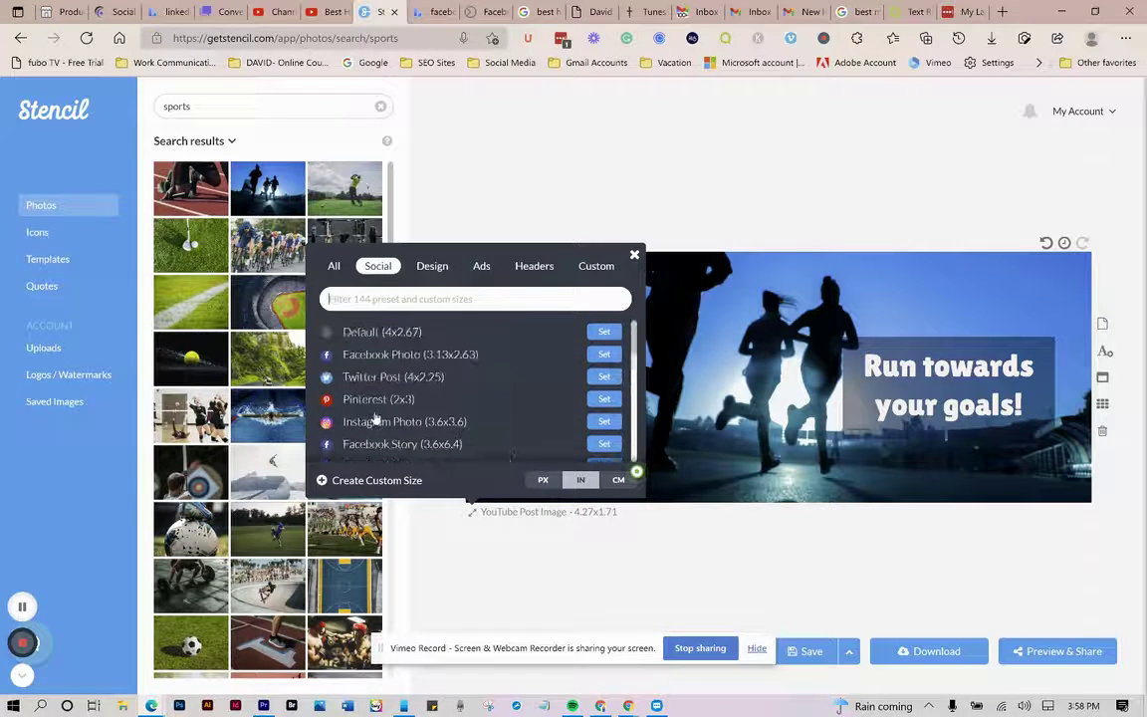
pyautogui.click(426, 356)
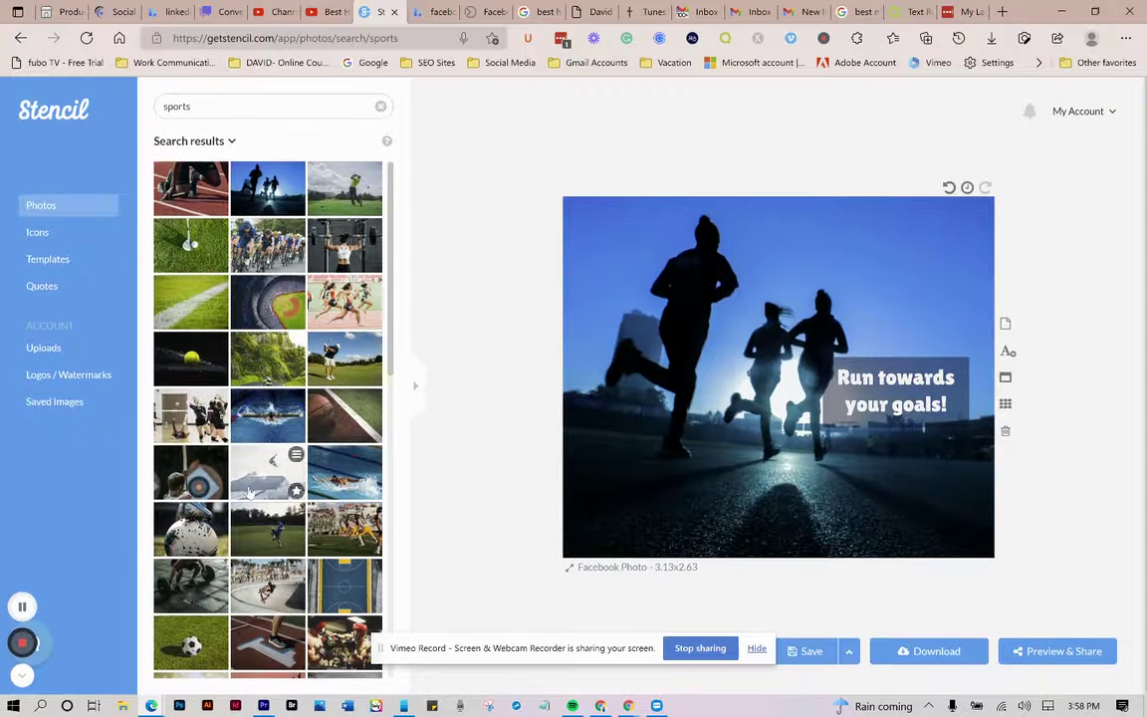
# Step: Browse further through the sports photo search results
pyautogui.scroll(-15, 251, 510)
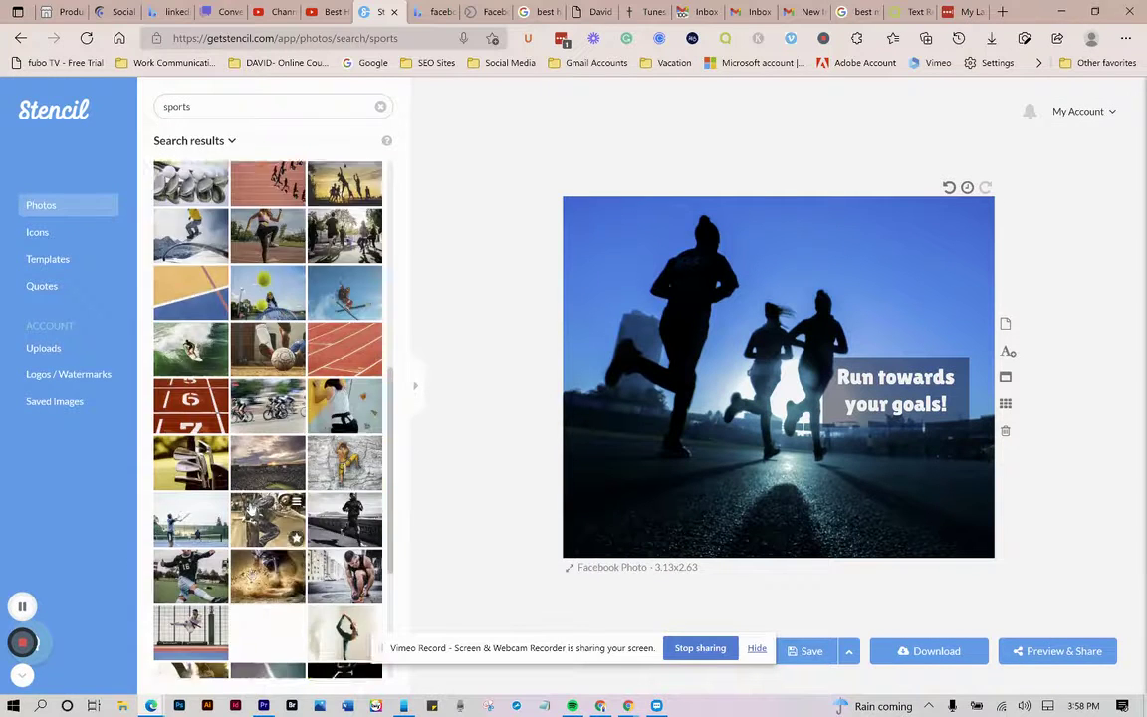
pyautogui.scroll(-5, 251, 510)
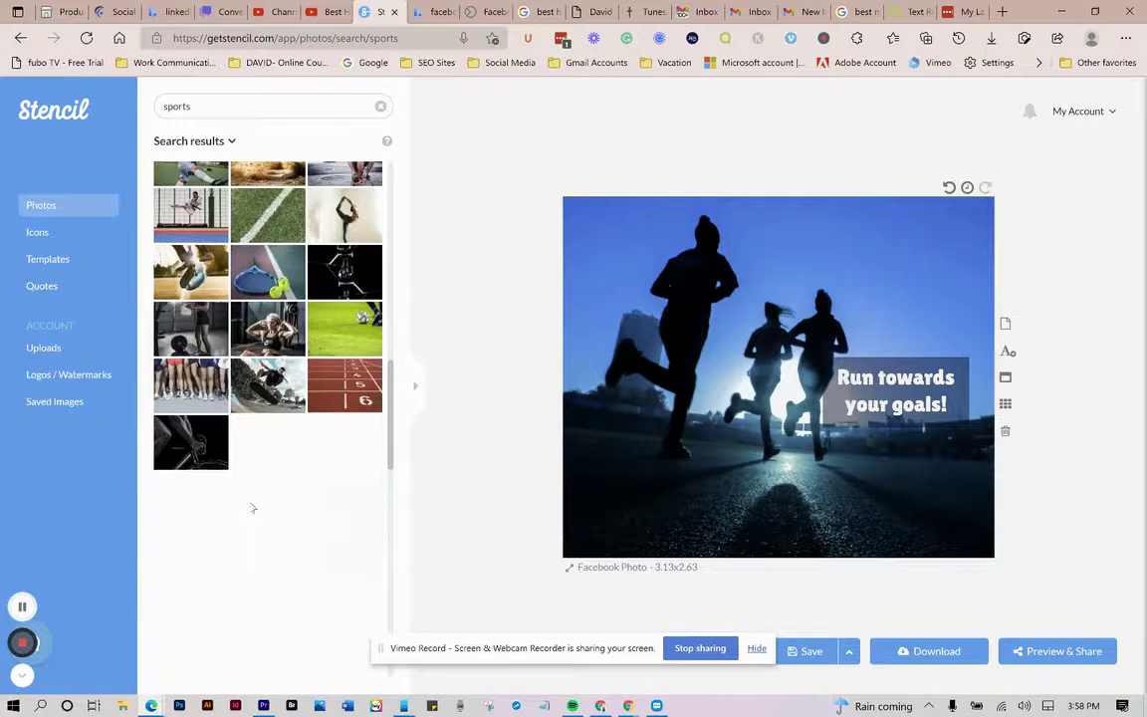
pyautogui.scroll(-5, 251, 510)
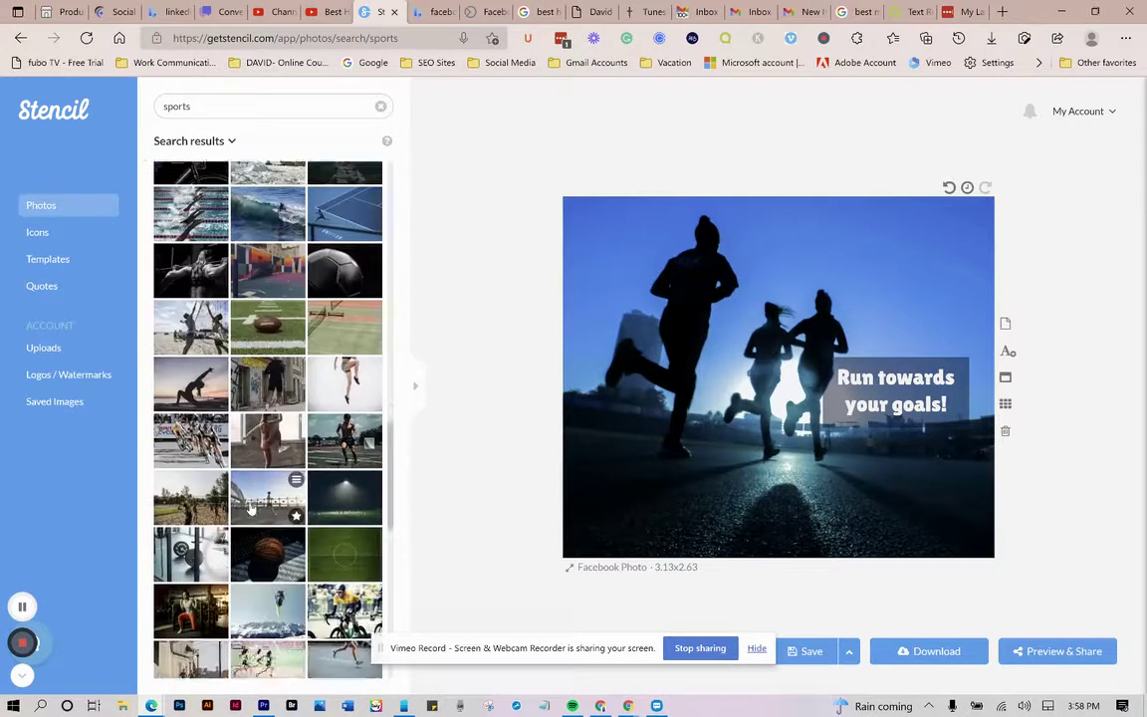
pyautogui.scroll(-3, 251, 510)
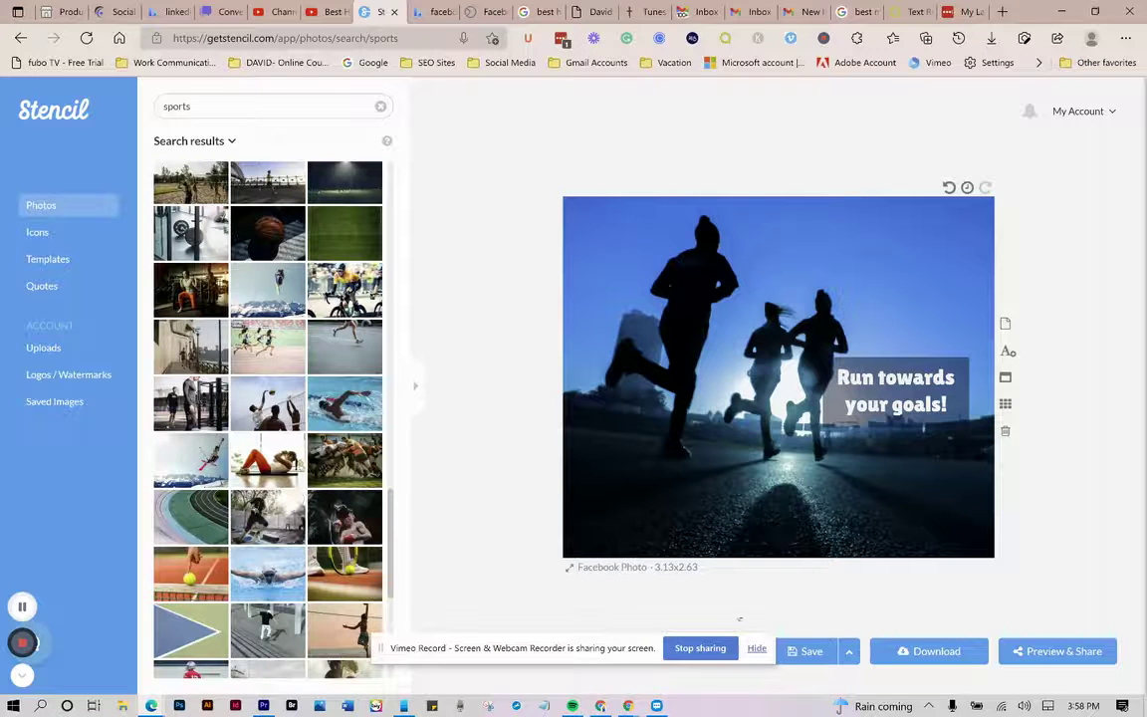
# Step: Review the image's download options for filename, format, dimensions, media type and compression, and close them without downloading
pyautogui.click(923, 654)
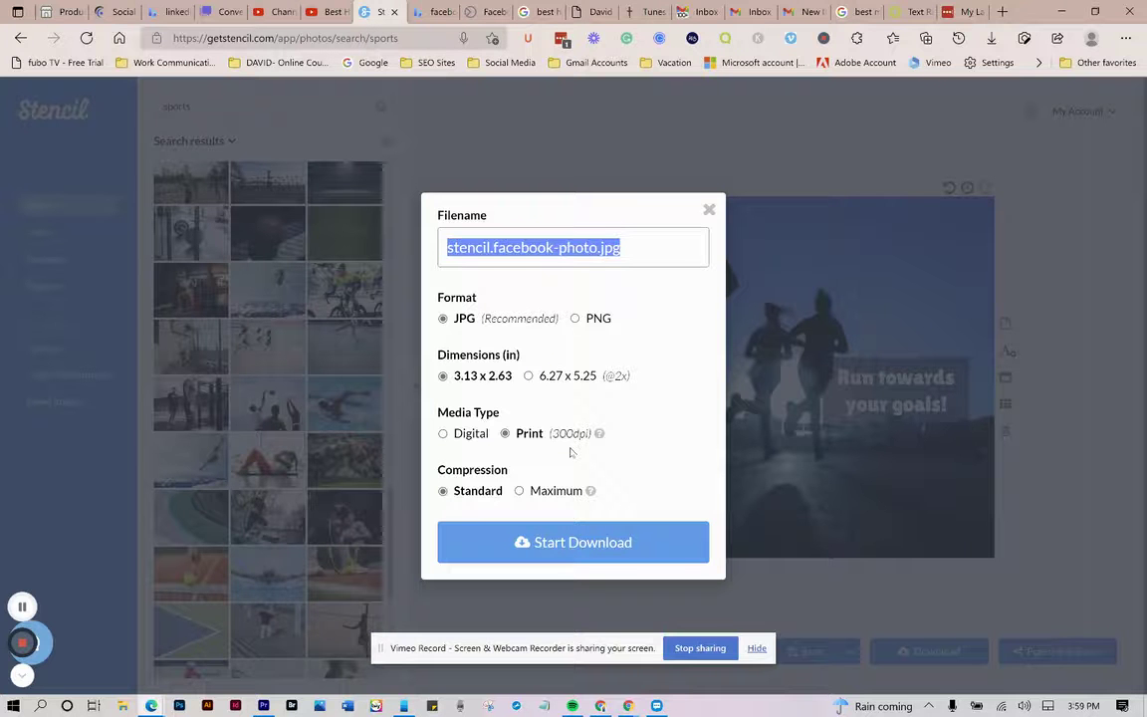
pyautogui.click(708, 209)
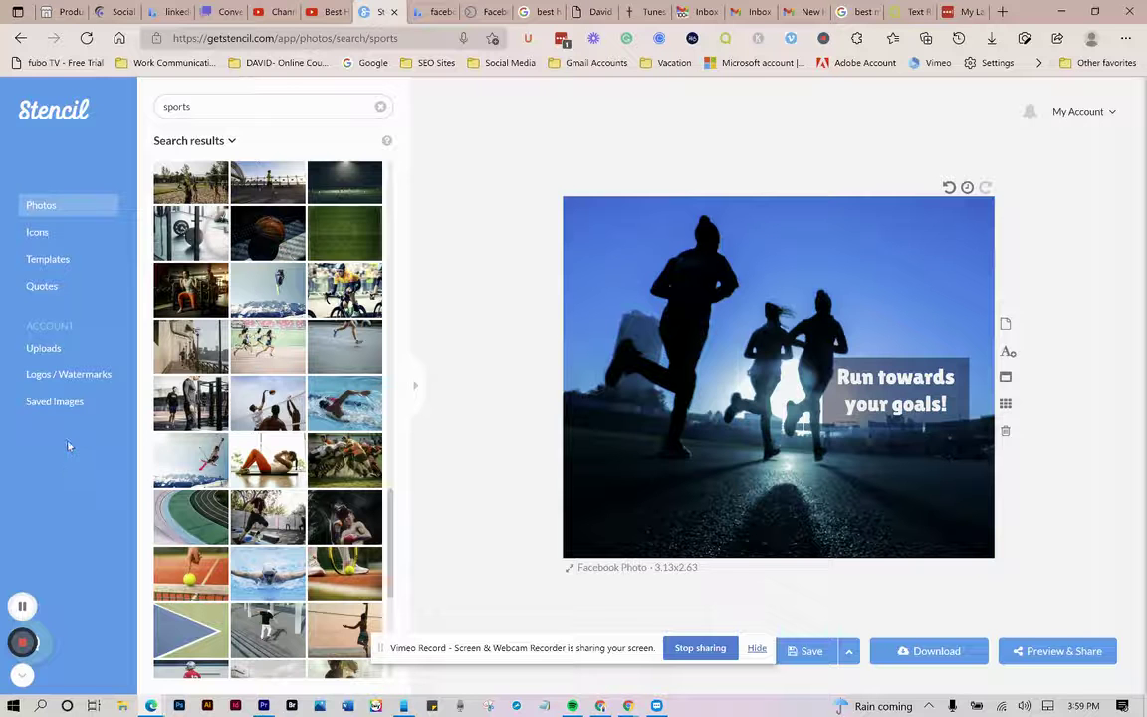
pyautogui.scroll(-1, 75, 497)
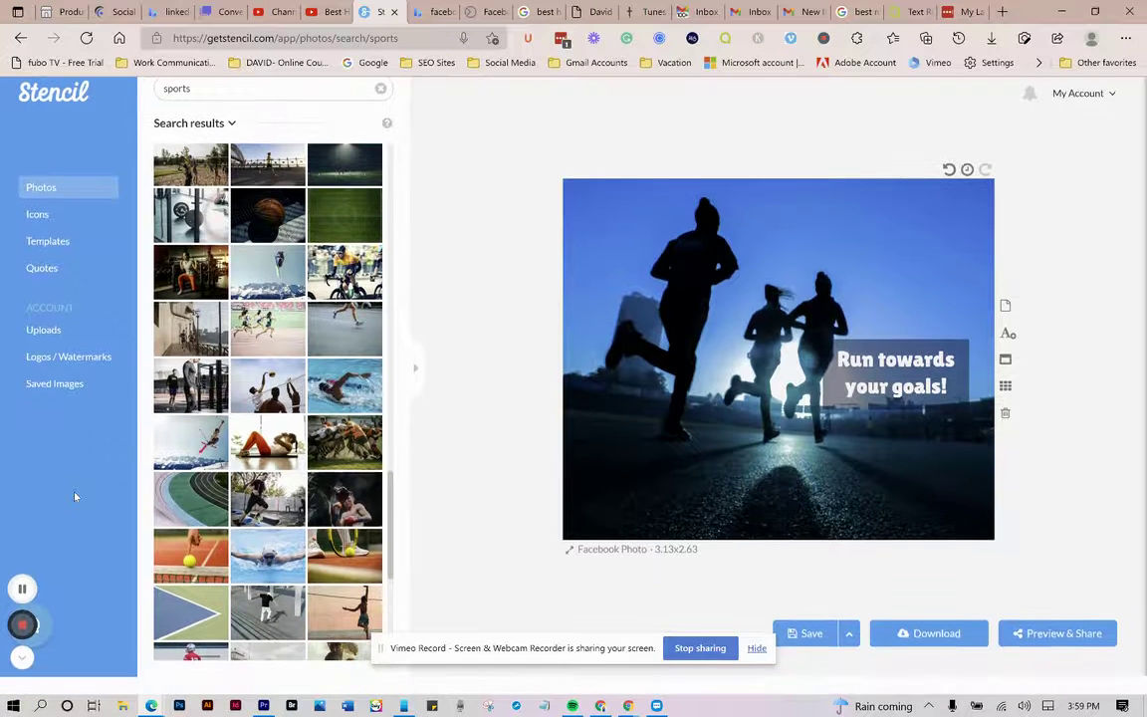
pyautogui.scroll(1, 75, 497)
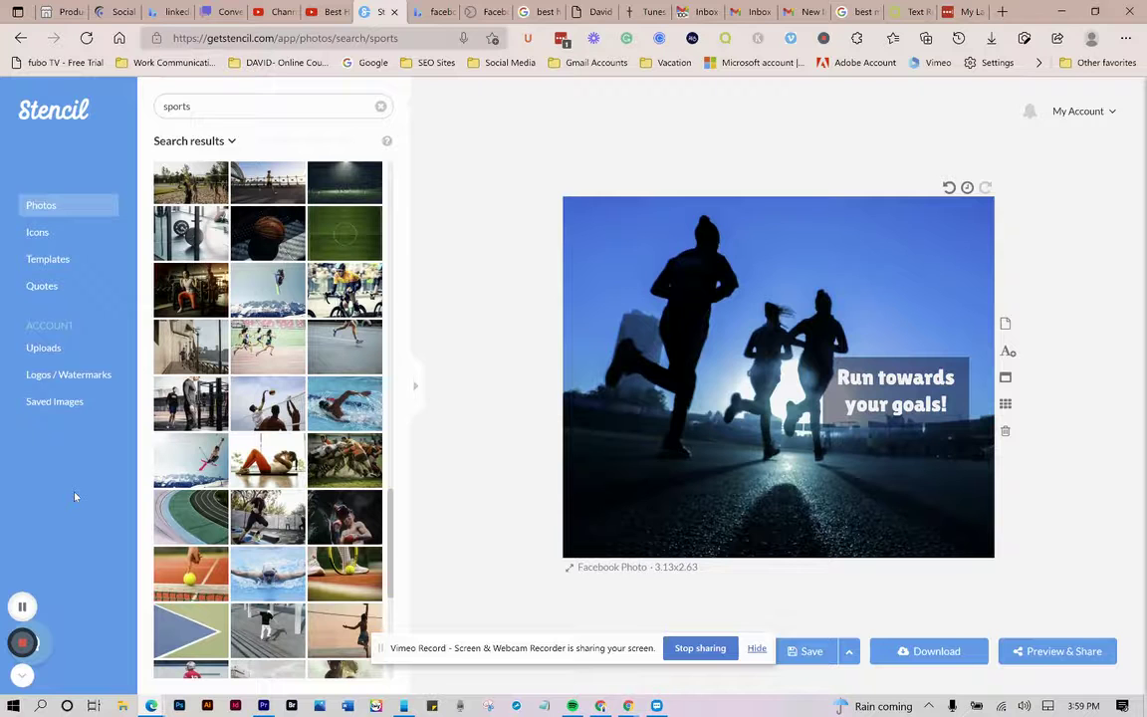